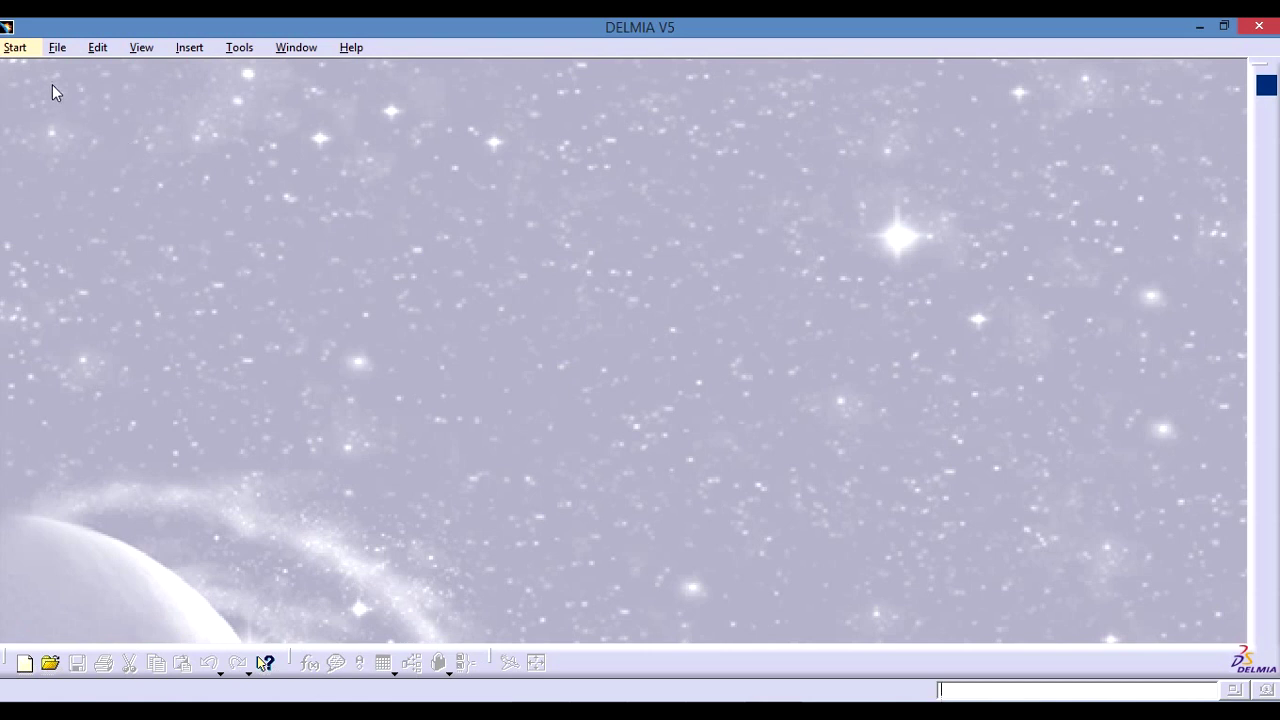
- Create a new Part Design document named 'Piece 1'
{"action": "left_click", "coordinate": [16, 48]}
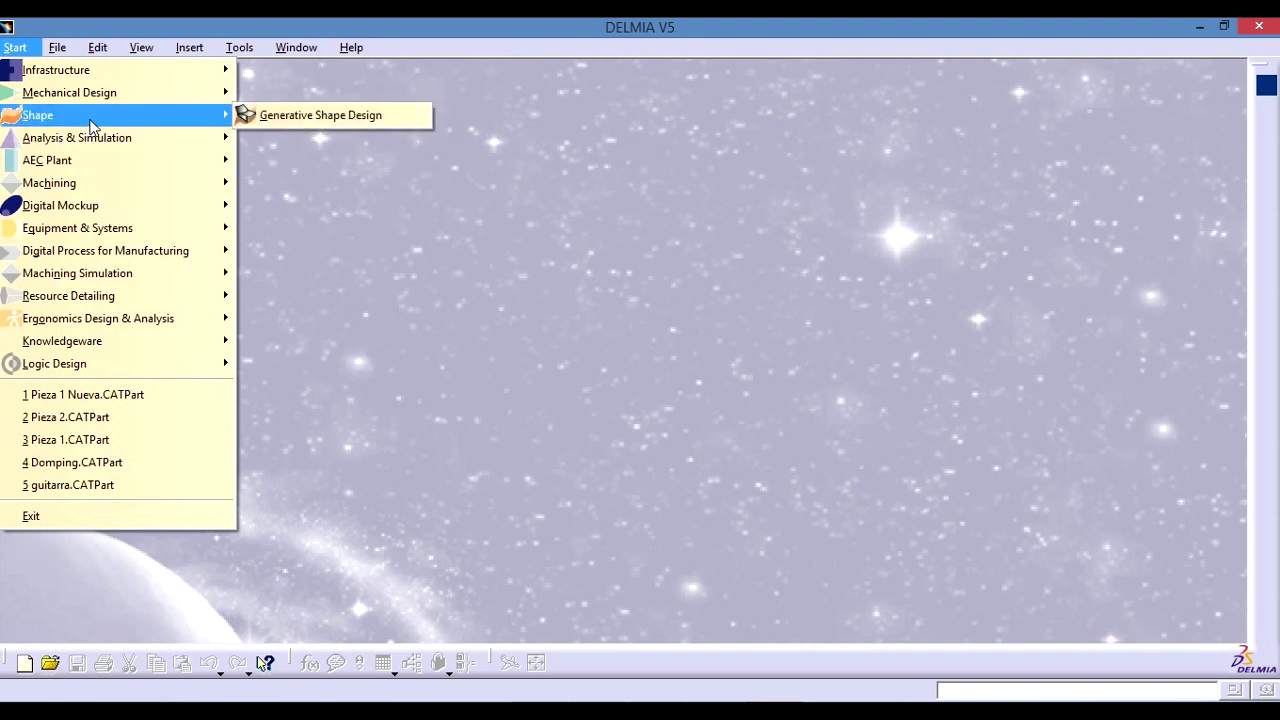
{"action": "mouse_move", "coordinate": [127, 98]}
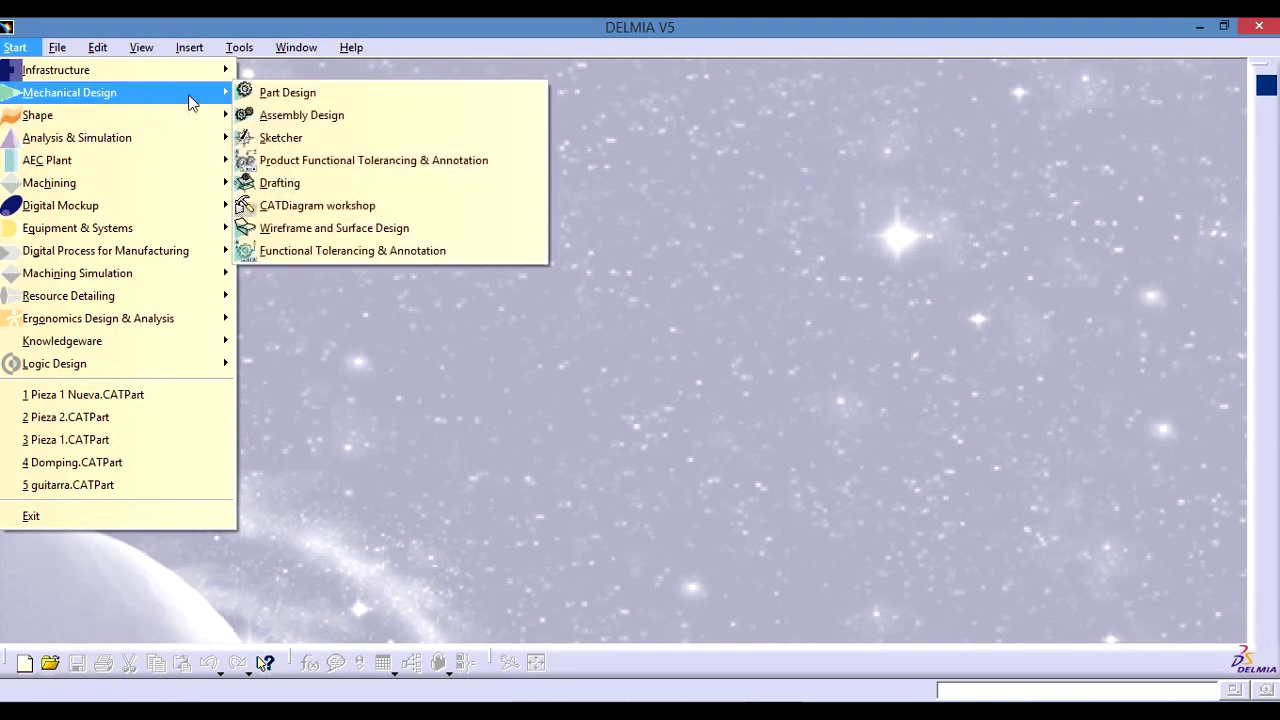
{"action": "left_click", "coordinate": [330, 95]}
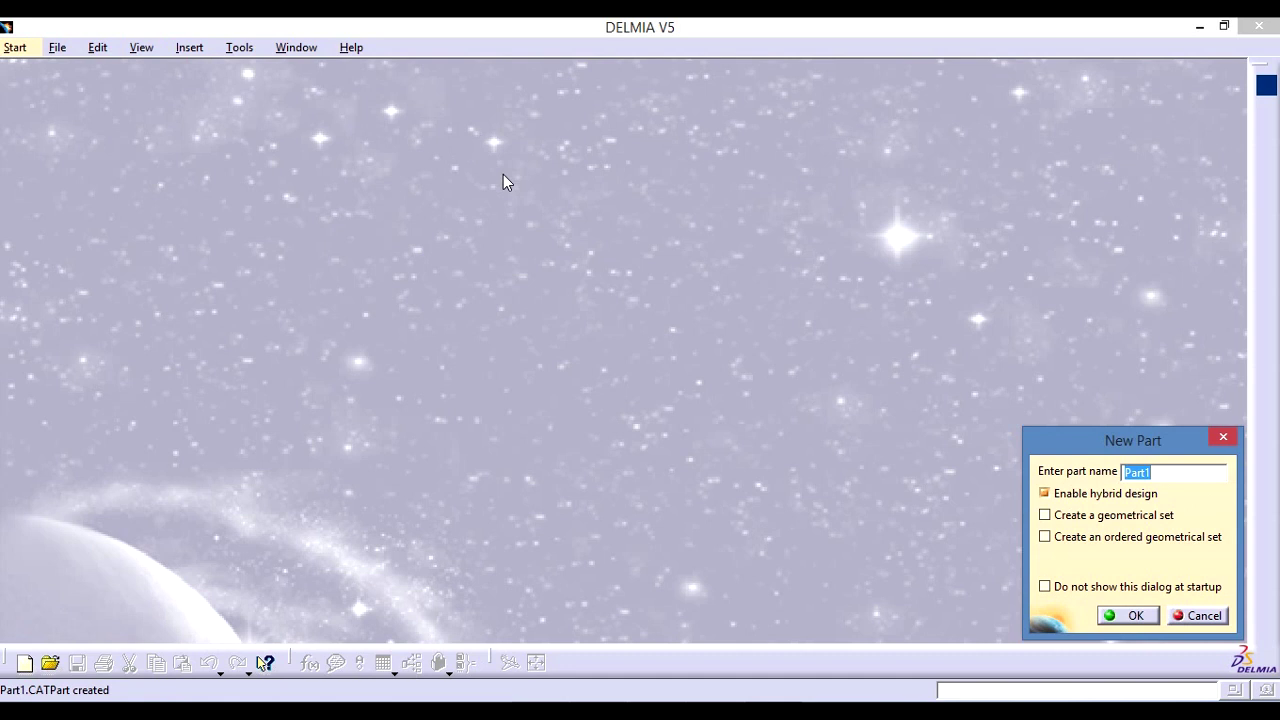
{"action": "type", "text": "Piece 1"}
{"action": "left_click", "coordinate": [1135, 617]}
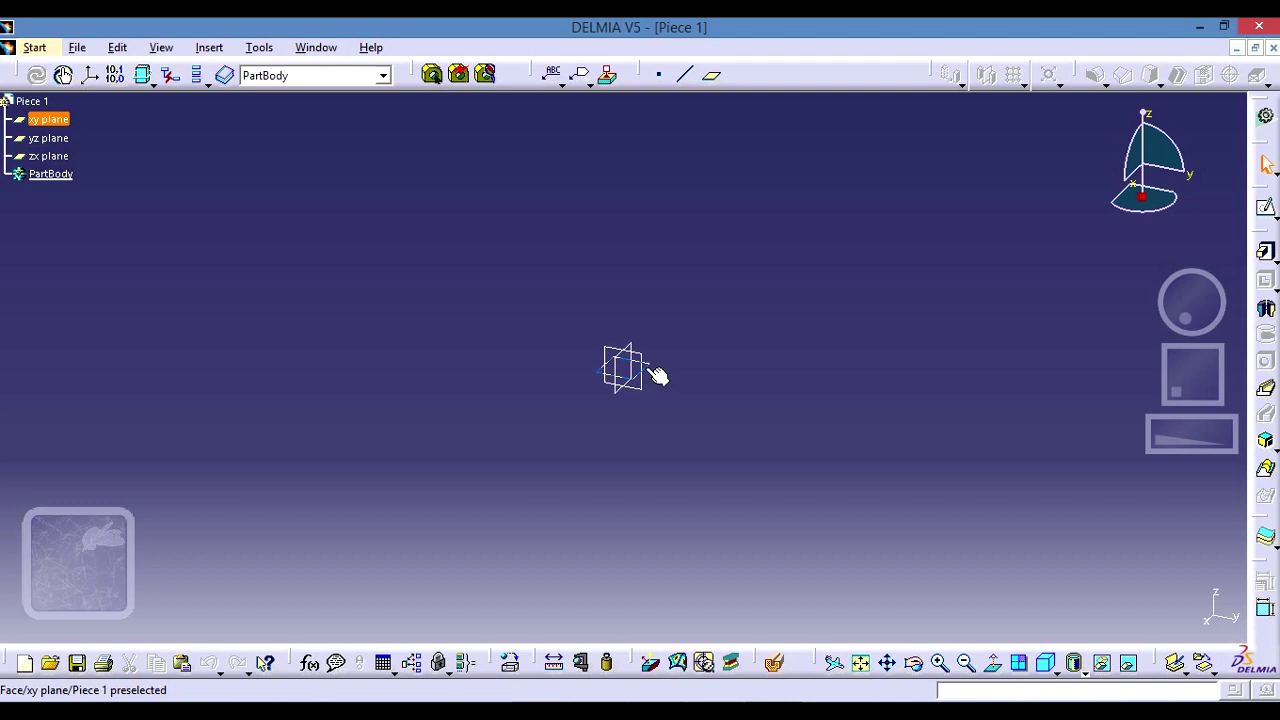
- Start a sketch on the xy plane
{"action": "left_click", "coordinate": [648, 370]}
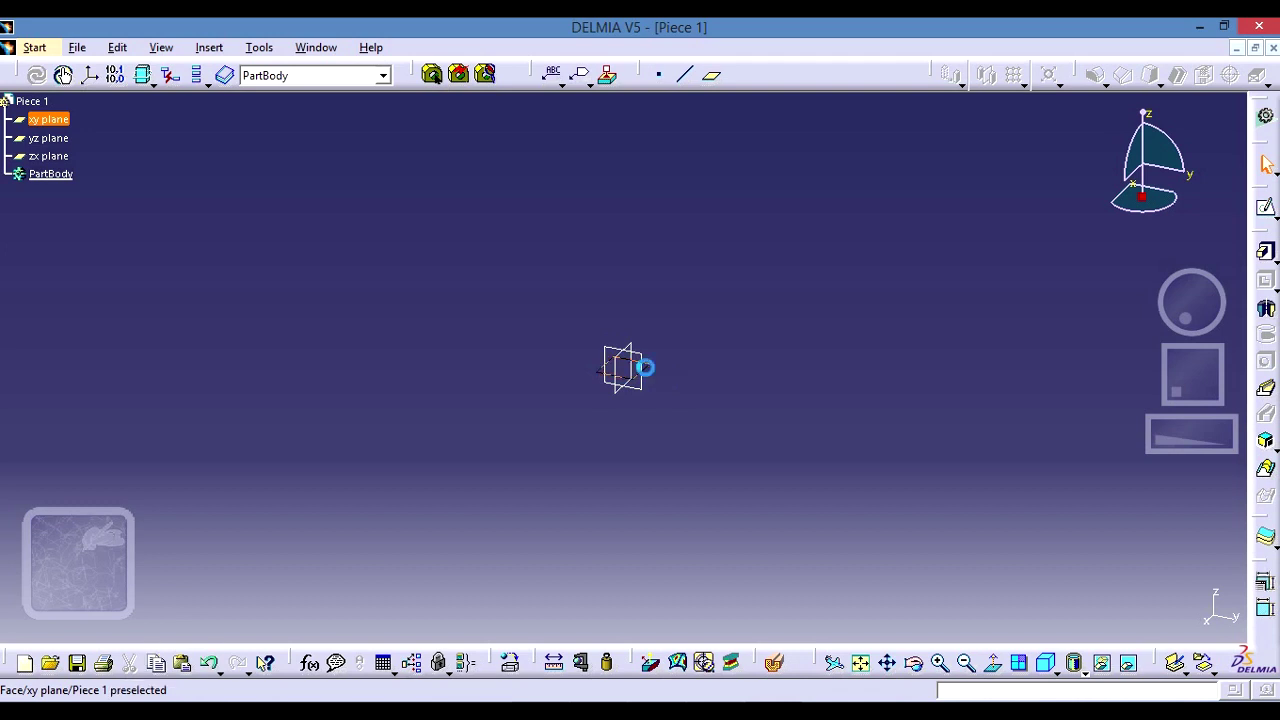
{"action": "left_click", "coordinate": [1267, 211]}
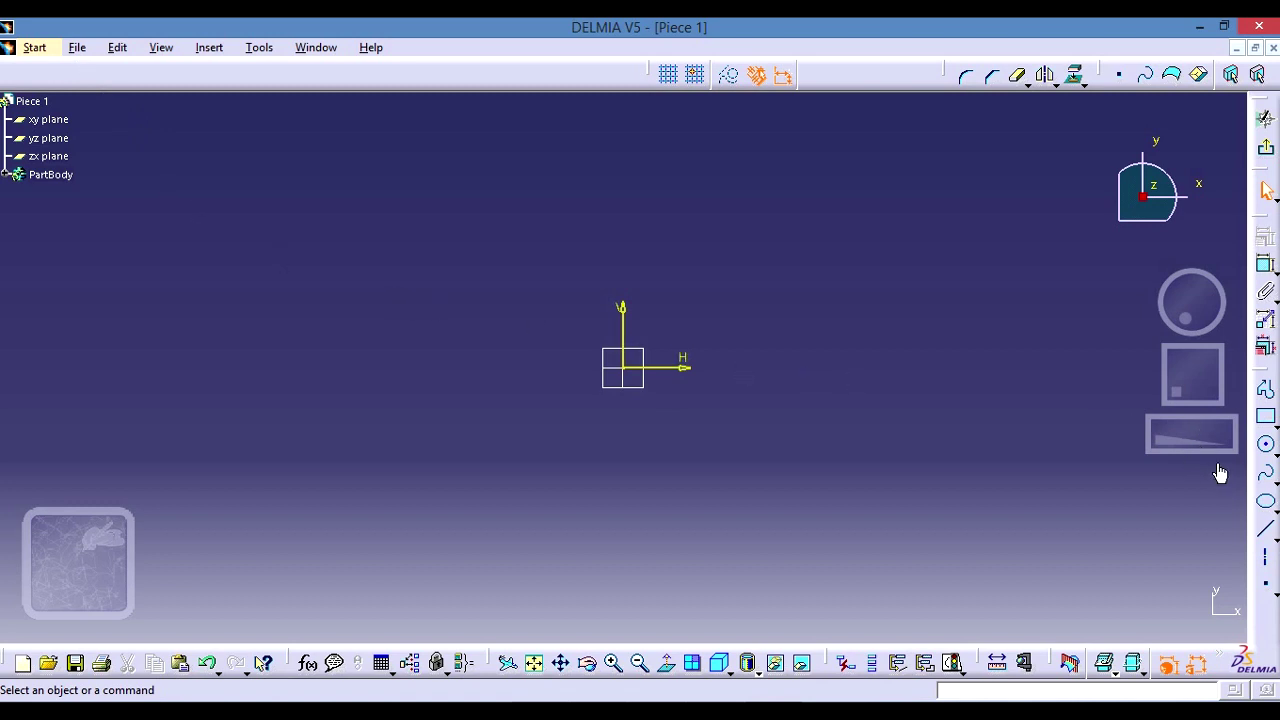
- Draw a trial circle, then delete it
{"action": "left_click", "coordinate": [1267, 447]}
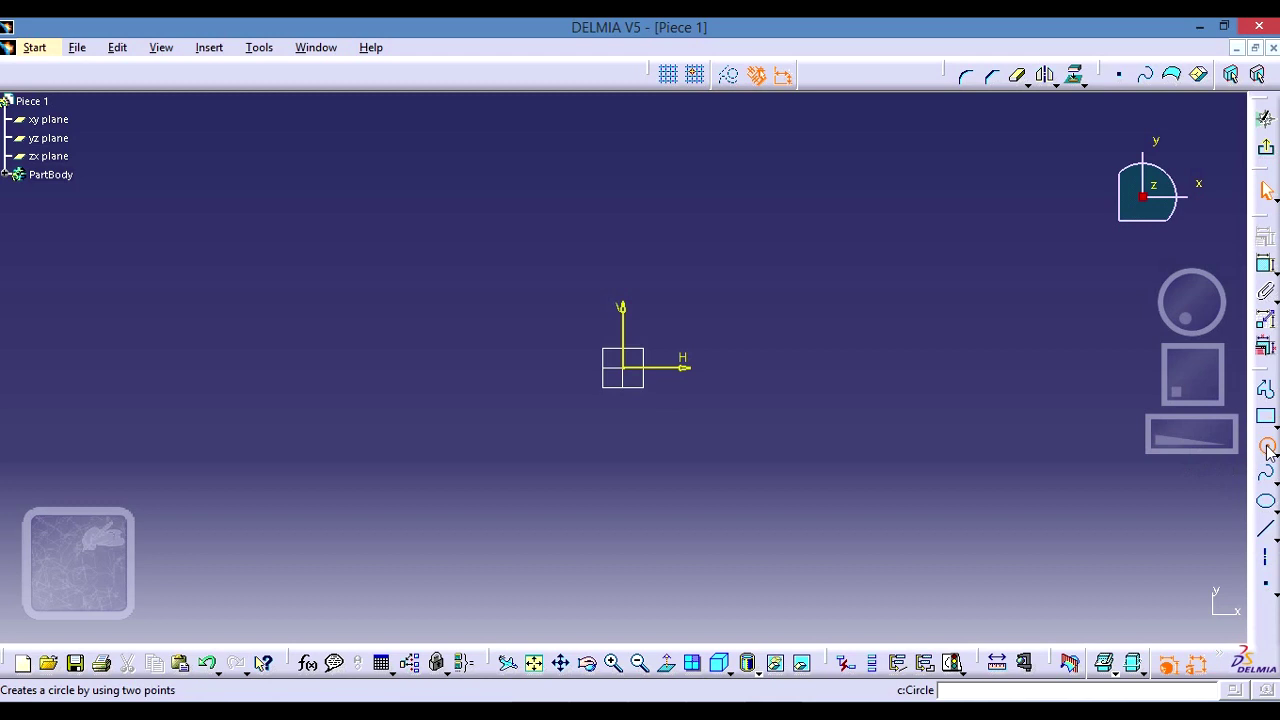
{"action": "left_click", "coordinate": [691, 300]}
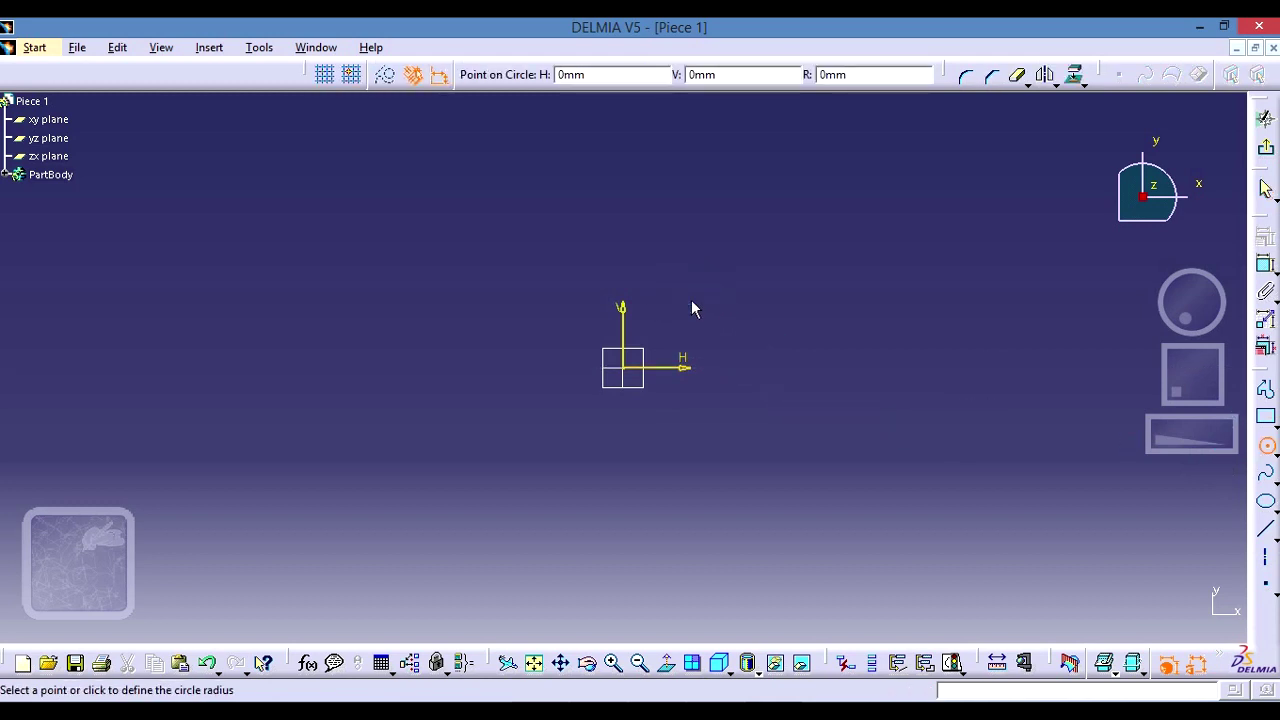
{"action": "left_click", "coordinate": [737, 364]}
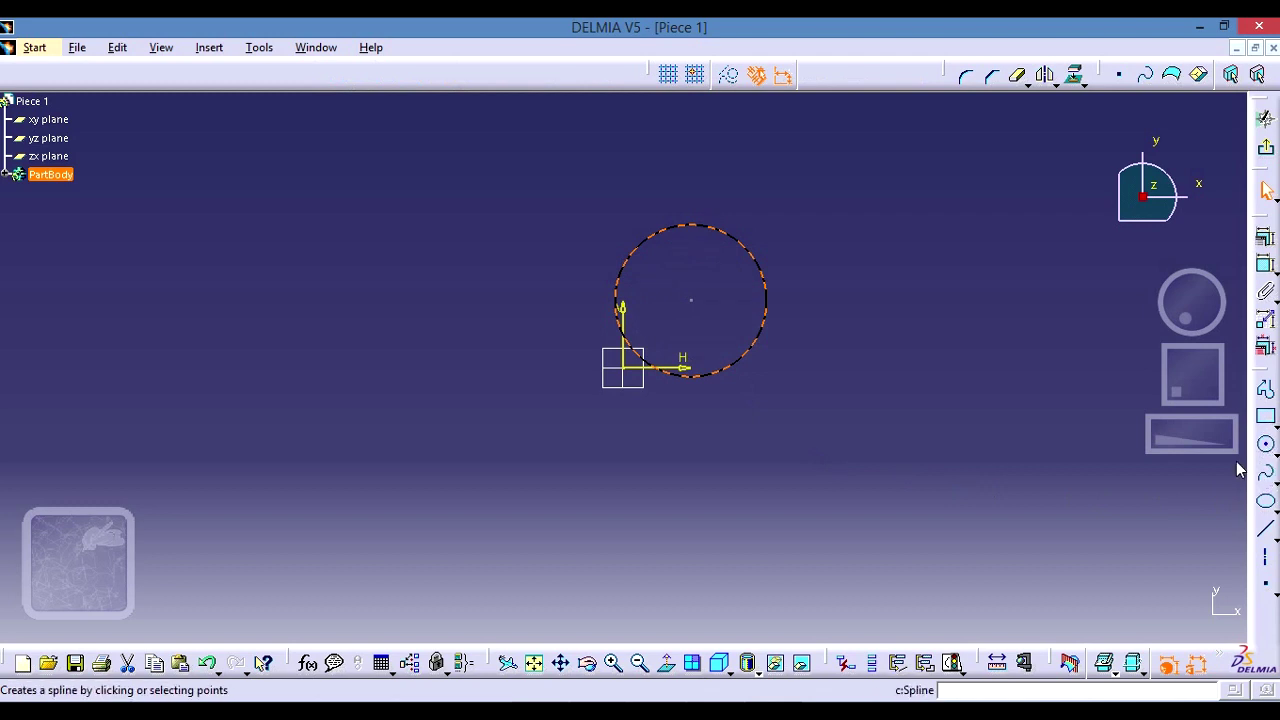
{"action": "left_click", "coordinate": [760, 373]}
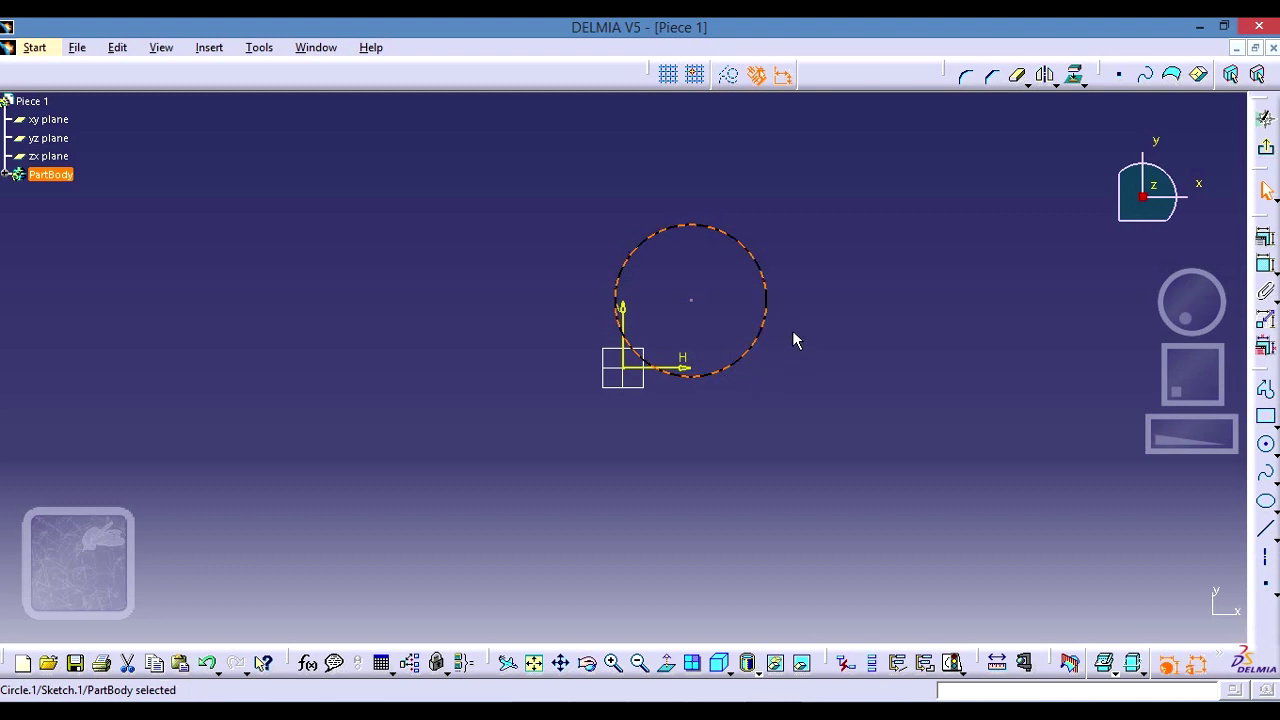
{"action": "key", "text": "Delete"}
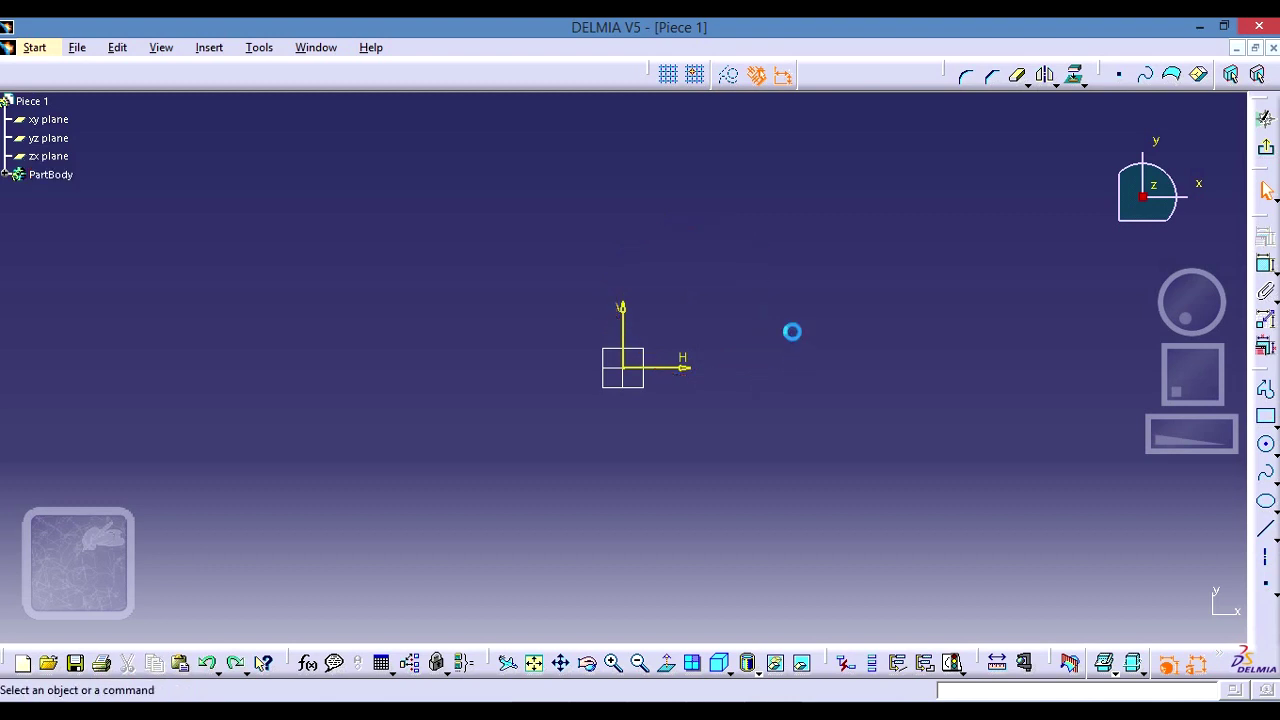
- Draw a new circle of radius 42.014 mm up and right of the origin
{"action": "left_click", "coordinate": [1266, 446]}
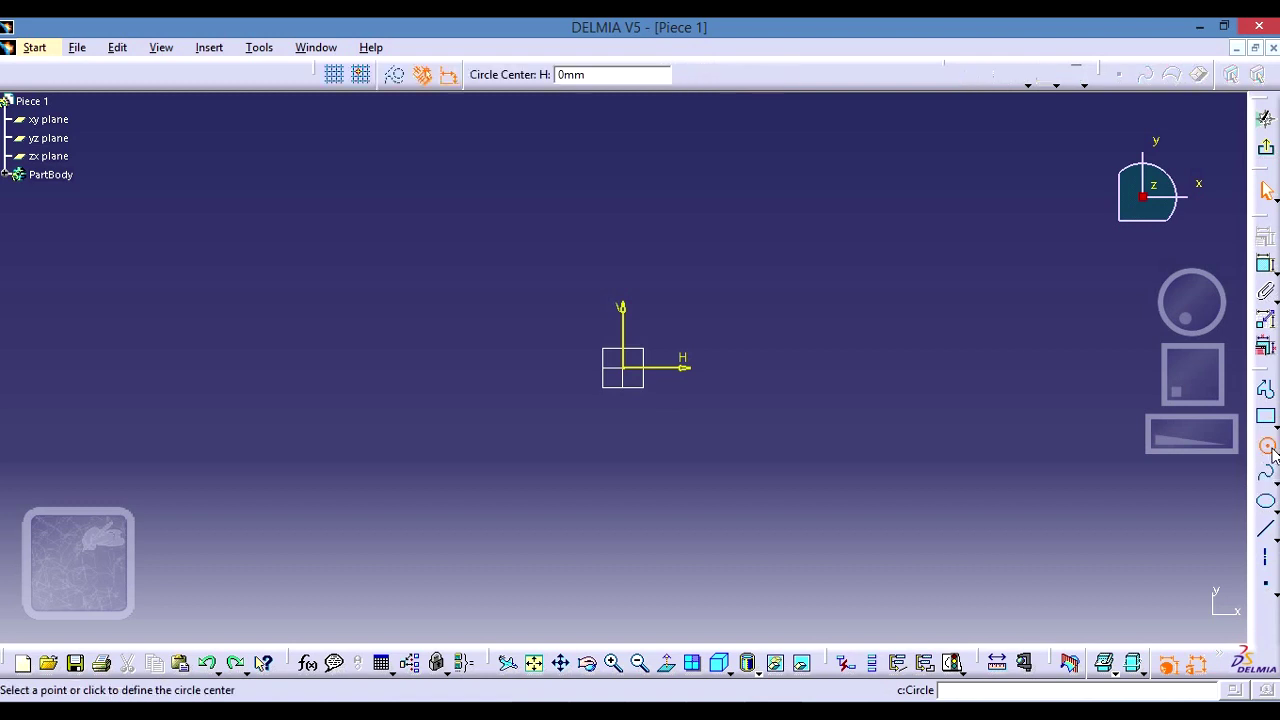
{"action": "left_click", "coordinate": [734, 297]}
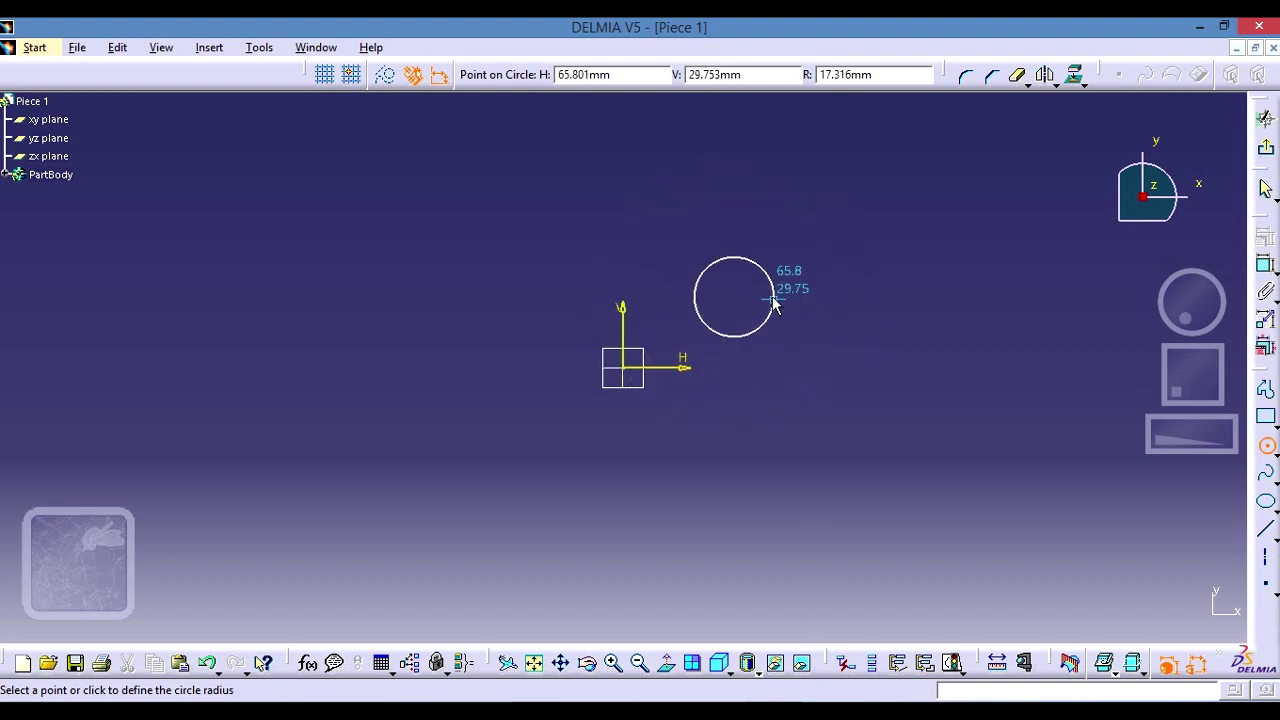
{"action": "left_click", "coordinate": [818, 352]}
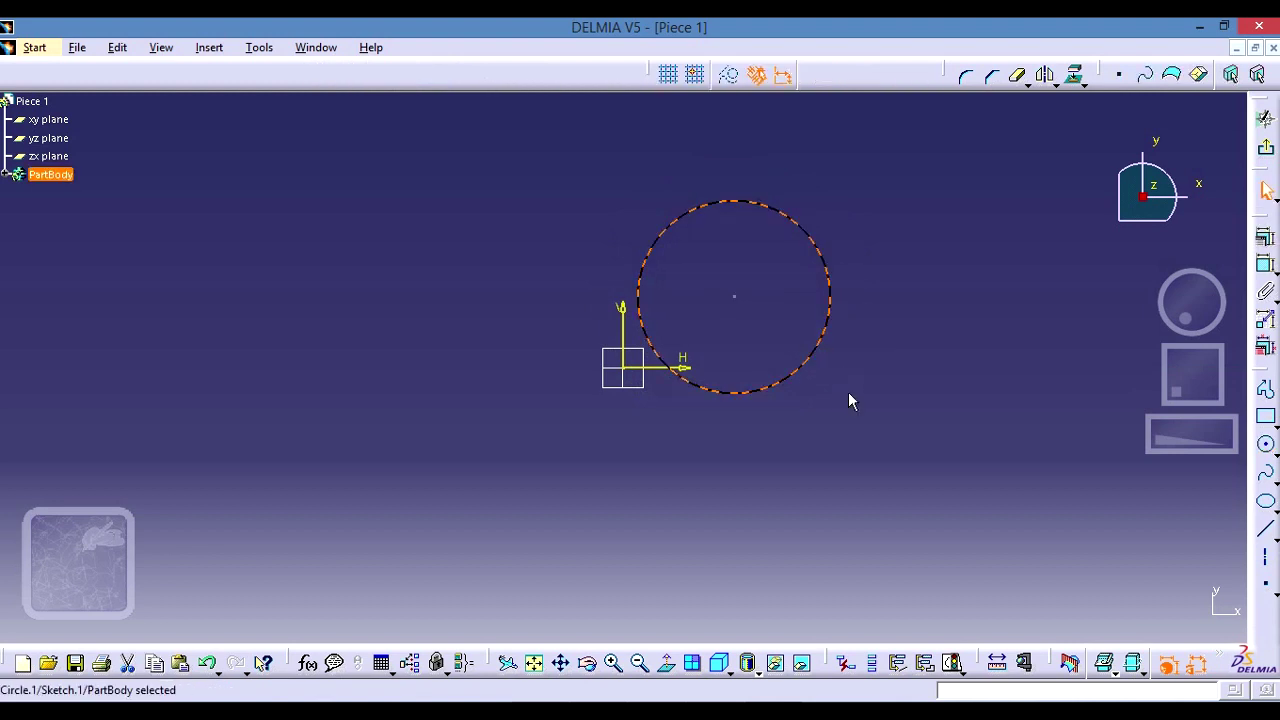
{"action": "left_click", "coordinate": [878, 333]}
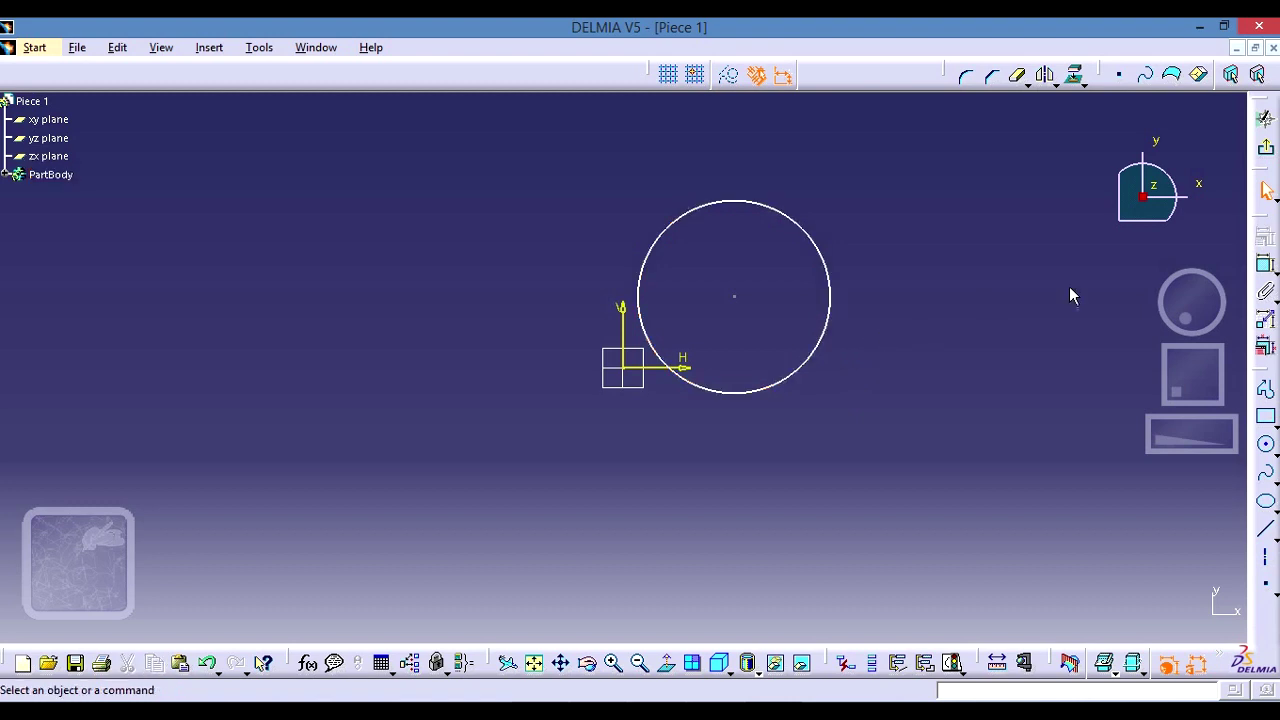
{"action": "left_click", "coordinate": [832, 306]}
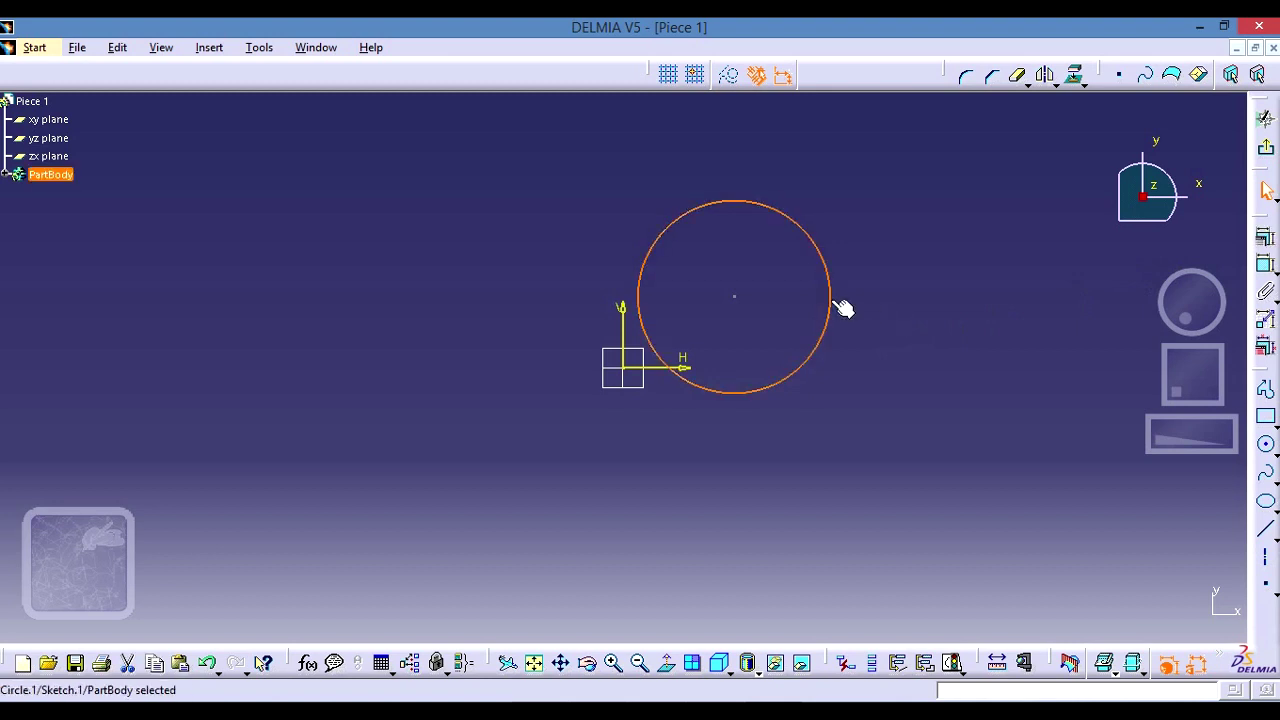
- Add a diameter dimension to the circle and change it from 84.027 to 50 mm
{"action": "left_click", "coordinate": [1266, 267]}
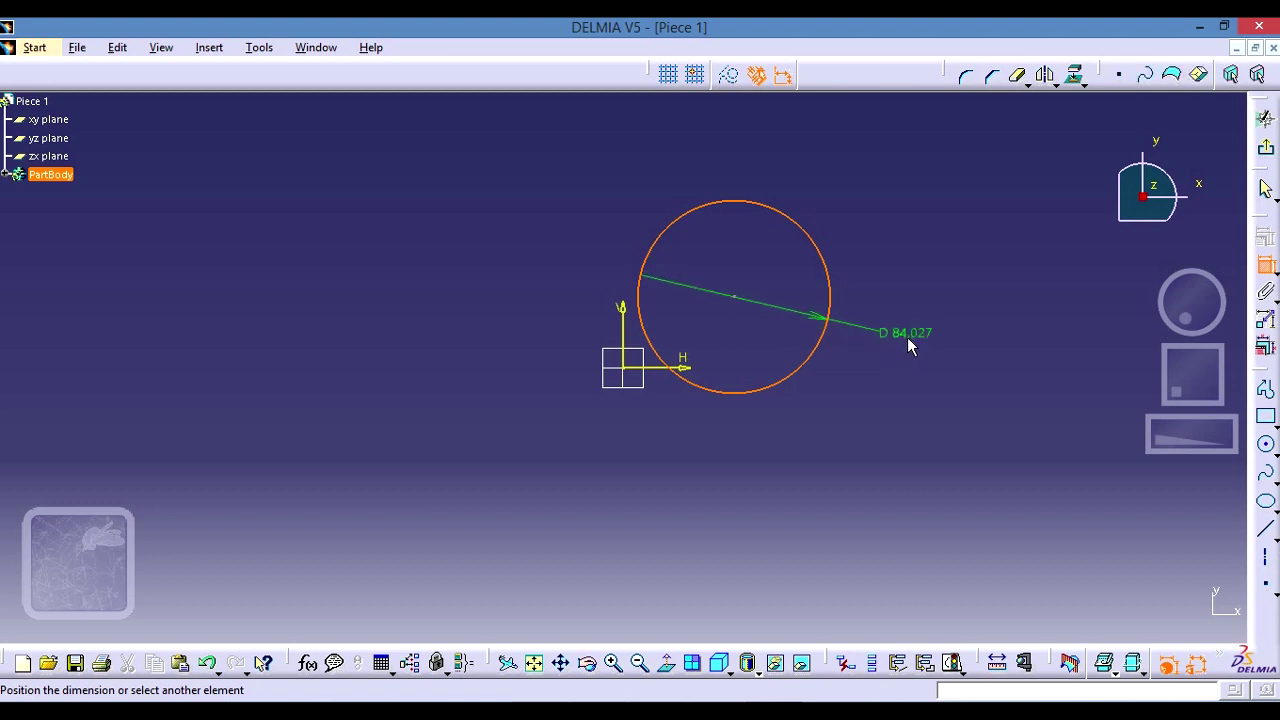
{"action": "left_click", "coordinate": [908, 345]}
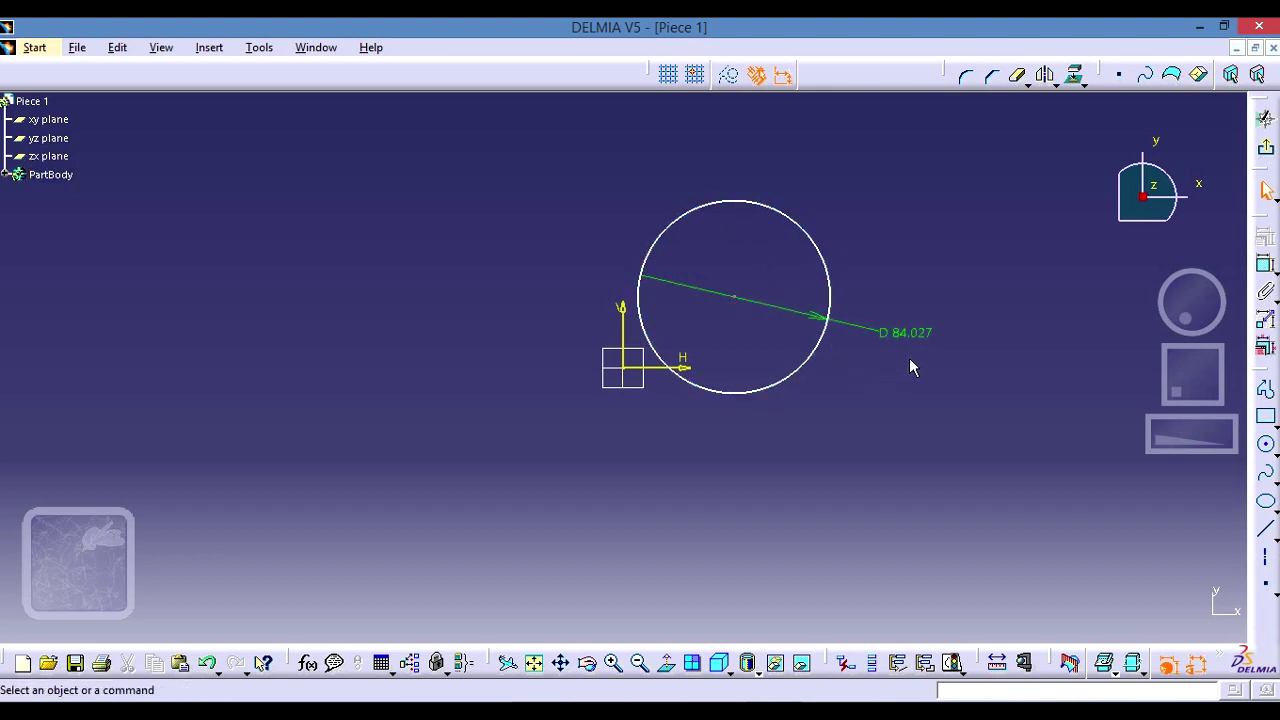
{"action": "left_click", "coordinate": [905, 333]}
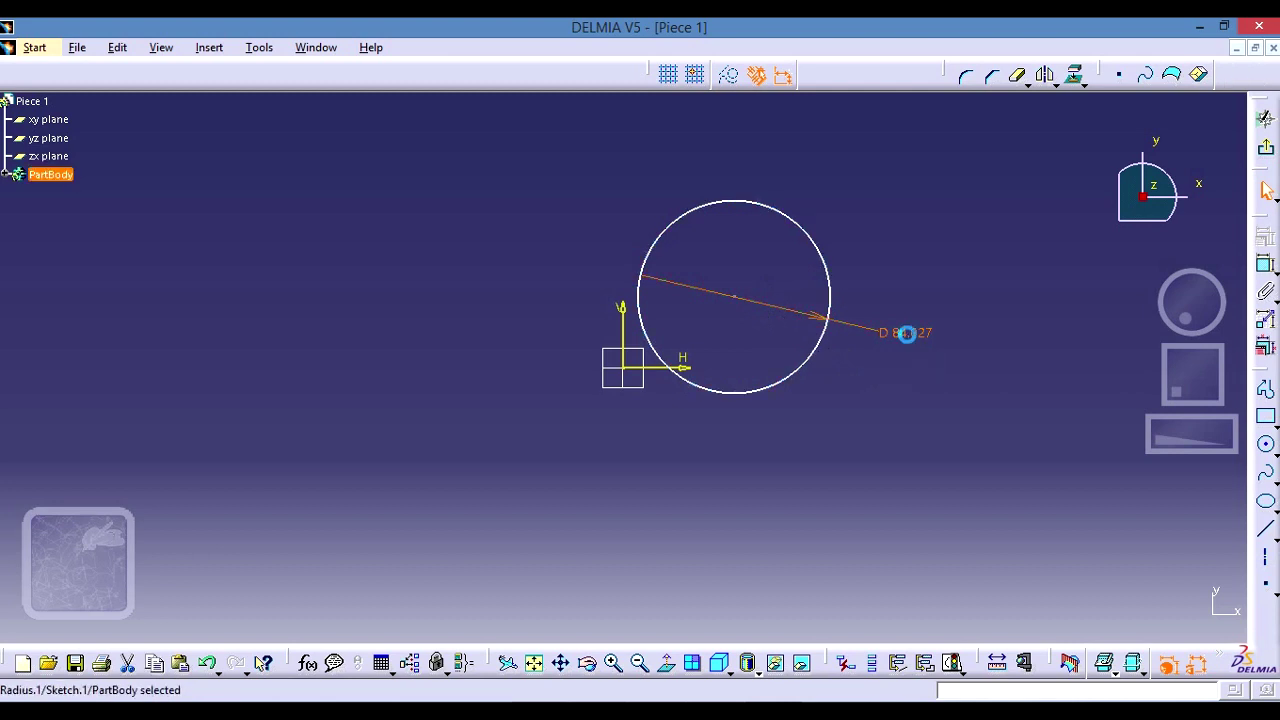
{"action": "double_click", "coordinate": [906, 334]}
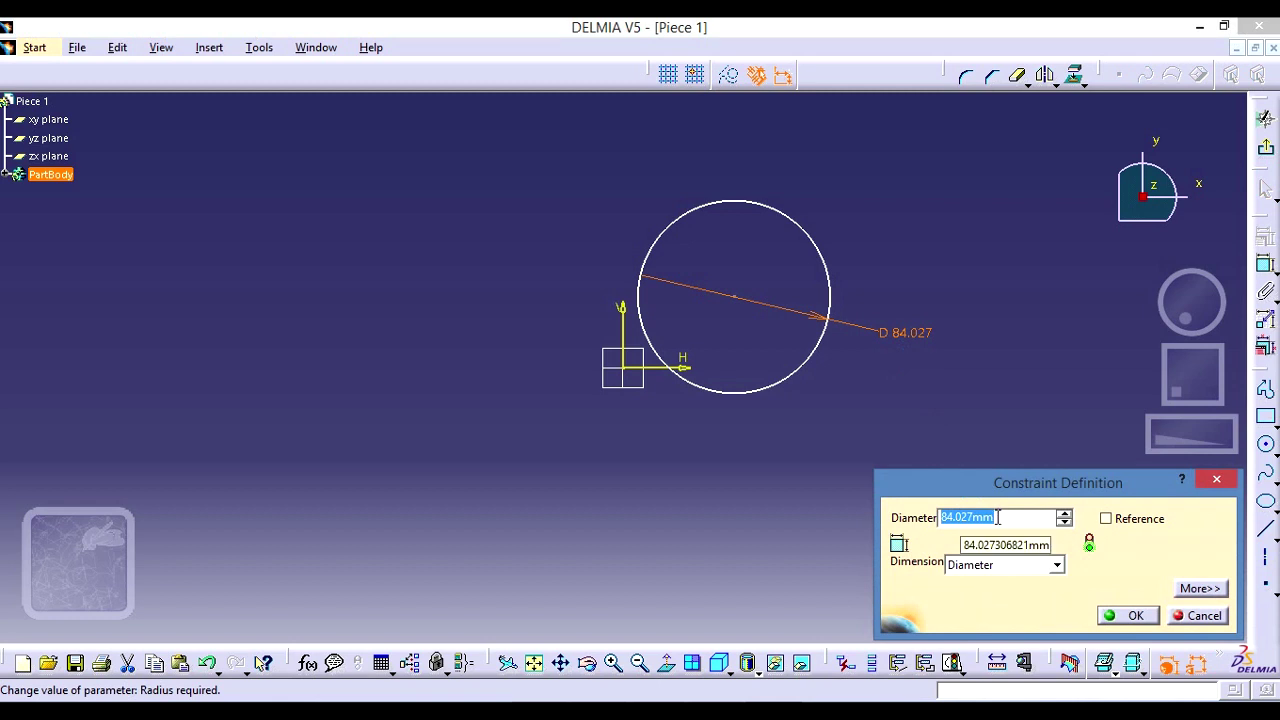
{"action": "type", "text": "50"}
{"action": "key", "text": "Return"}
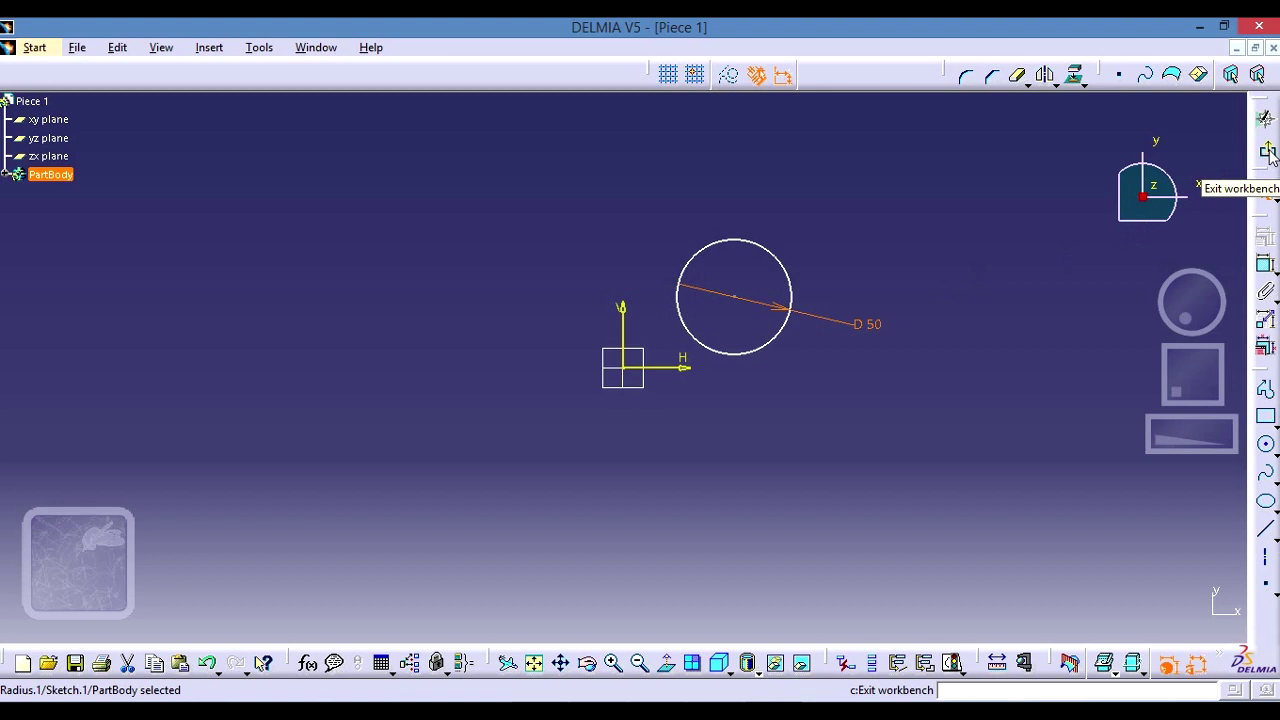
- Exit the Sketcher and begin a pad from the 50 mm circle sketch
{"action": "left_click", "coordinate": [1267, 150]}
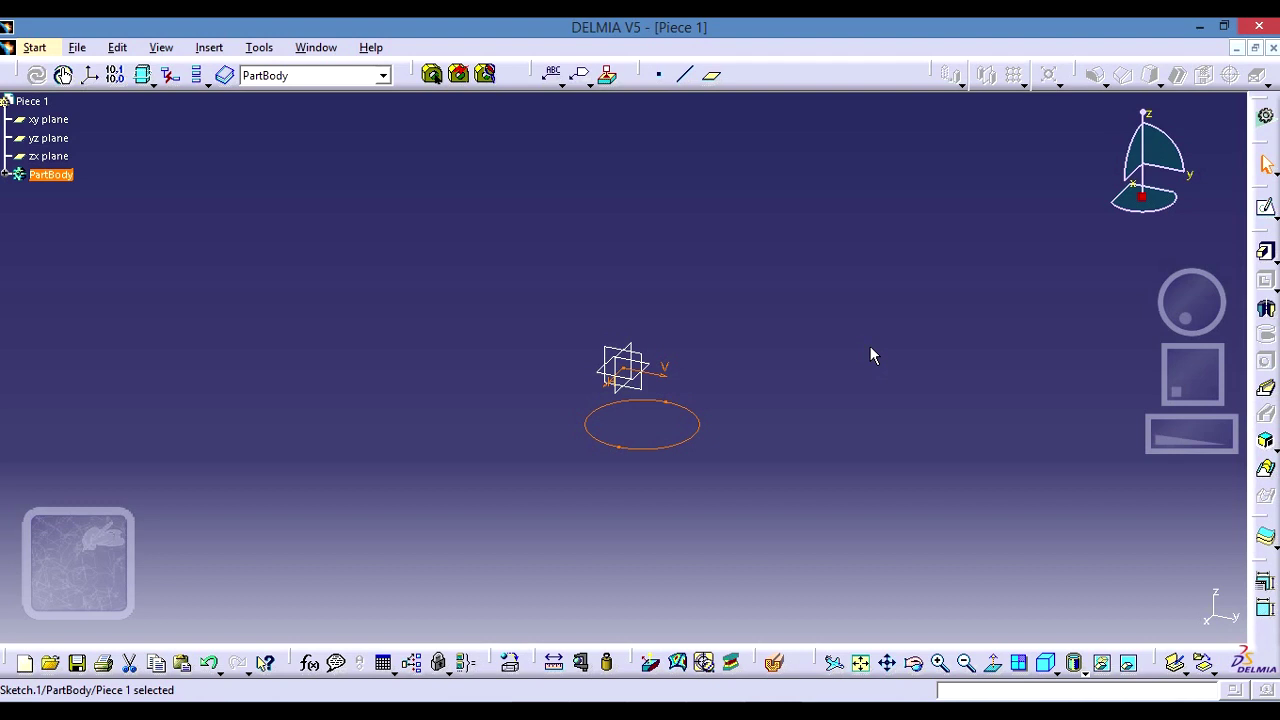
{"action": "left_click", "coordinate": [1267, 257]}
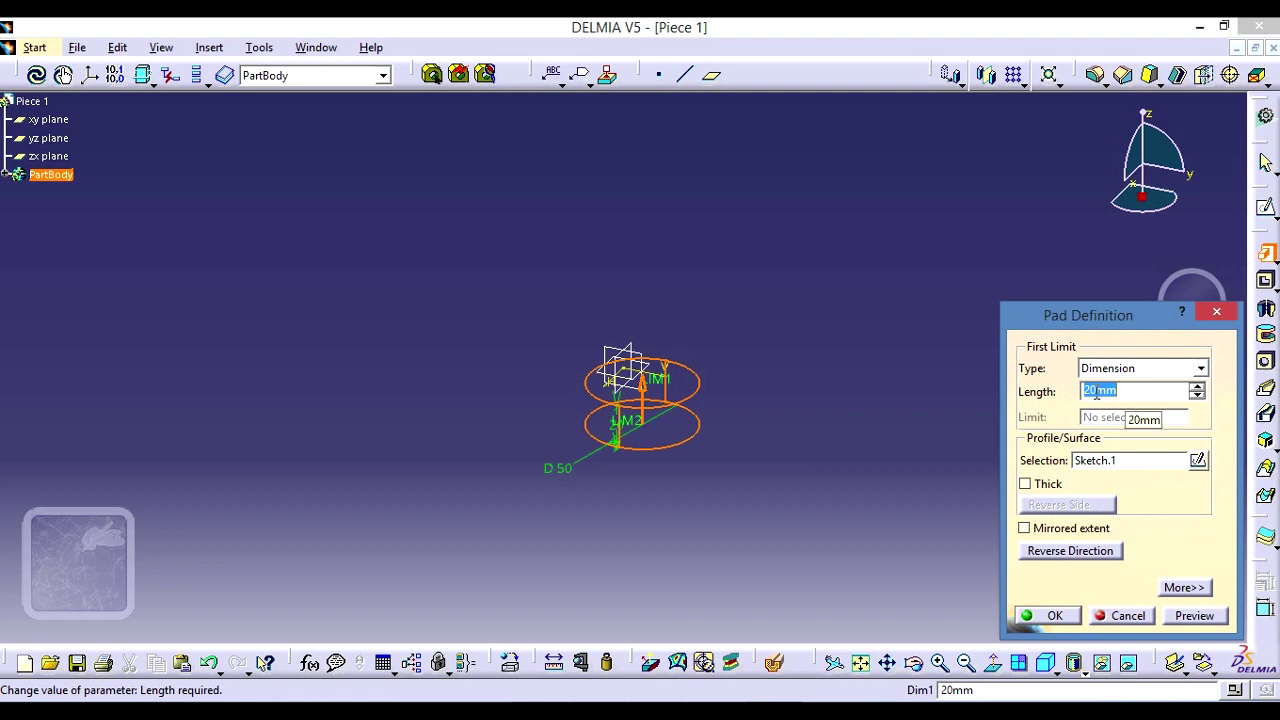
- Accept the 20 mm pad length to create the 50 mm cylinder
{"action": "left_click", "coordinate": [1055, 616]}
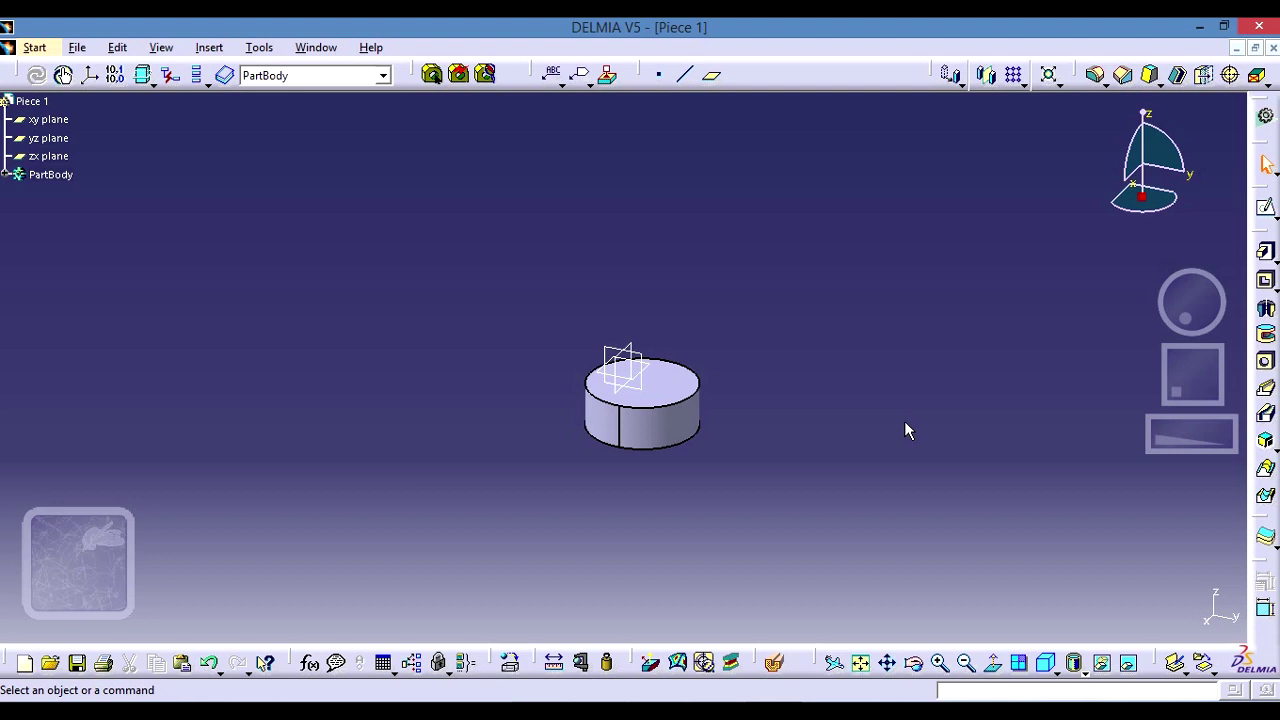
{"action": "mouse_move", "coordinate": [760, 362]}
{"action": "middle_mouse_down"}
{"action": "mouse_move", "coordinate": [731, 394]}
{"action": "mouse_move", "coordinate": [618, 457]}
{"action": "mouse_move", "coordinate": [700, 346]}
{"action": "mouse_move", "coordinate": [748, 348]}
{"action": "middle_mouse_up"}
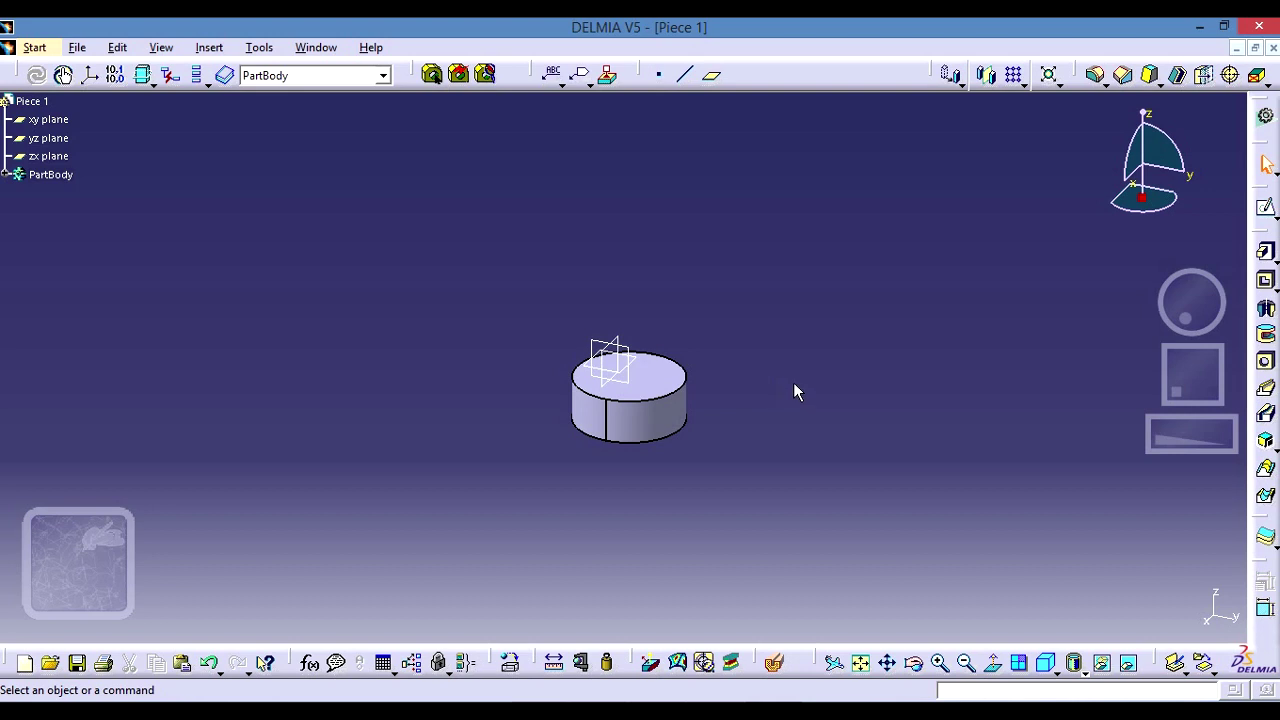
{"action": "middle_click", "coordinate": [794, 386]}
{"action": "middle_click_drag", "start_coordinate": [780, 383], "coordinate": [819, 349]}
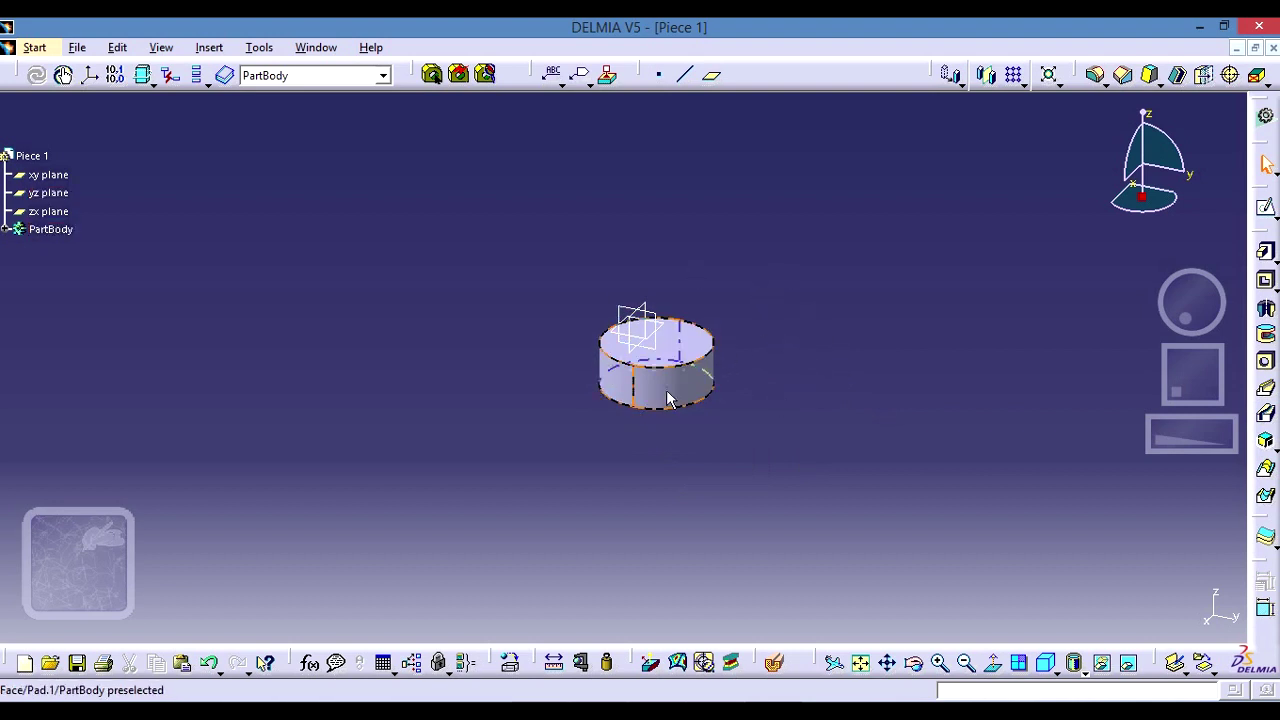
{"action": "left_click", "coordinate": [782, 366]}
{"action": "middle_click_drag", "start_coordinate": [782, 366], "coordinate": [782, 366]}
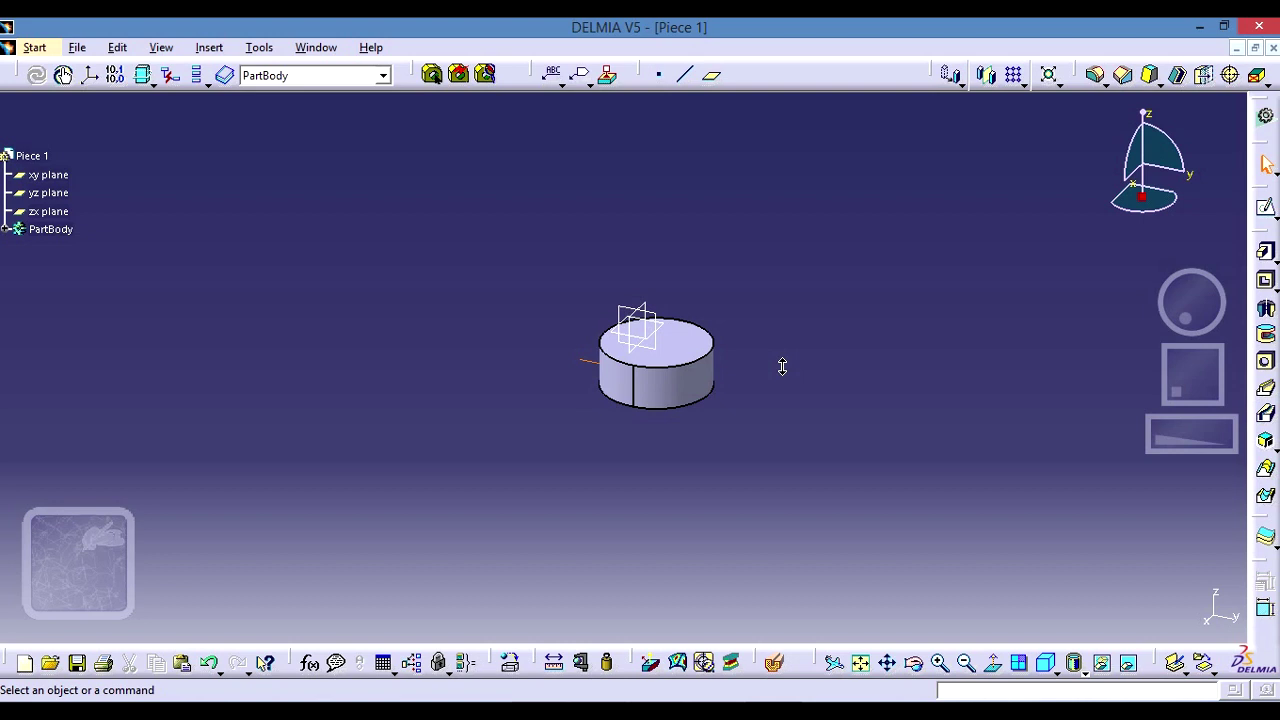
{"action": "middle_click_drag", "start_coordinate": [782, 367], "coordinate": [731, 298]}
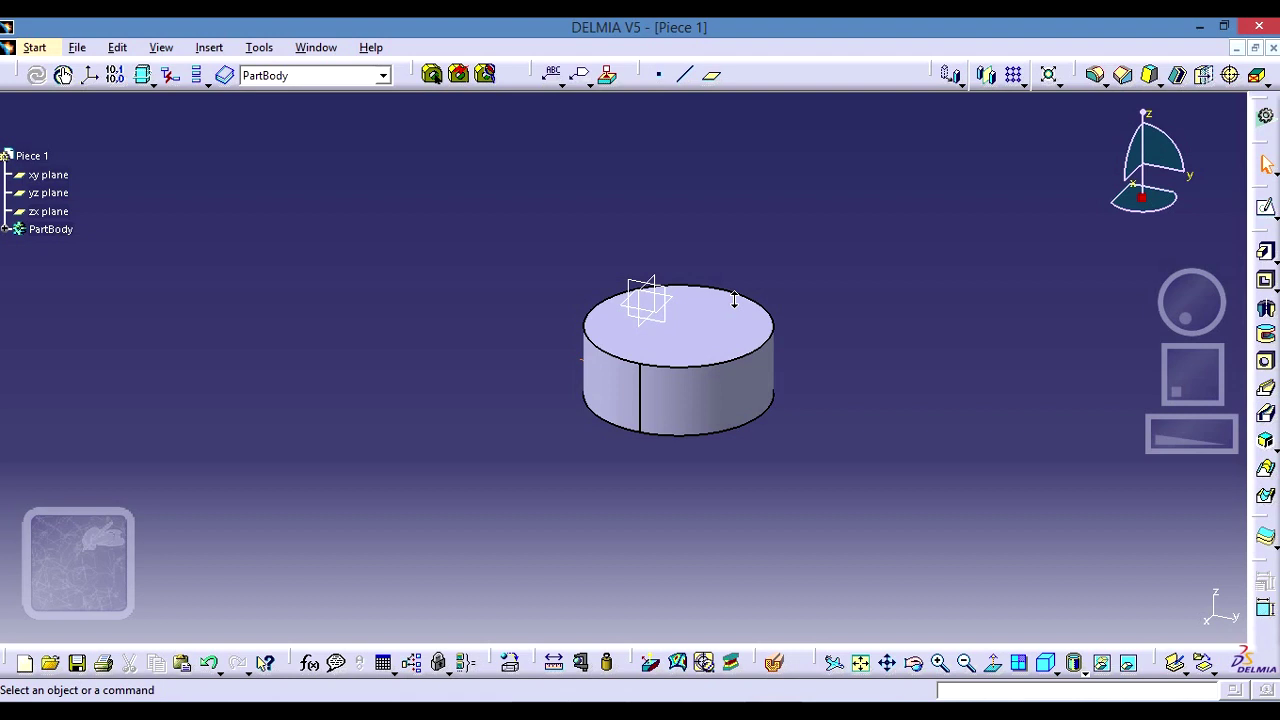
{"action": "middle_click_drag", "start_coordinate": [905, 315], "coordinate": [776, 348]}
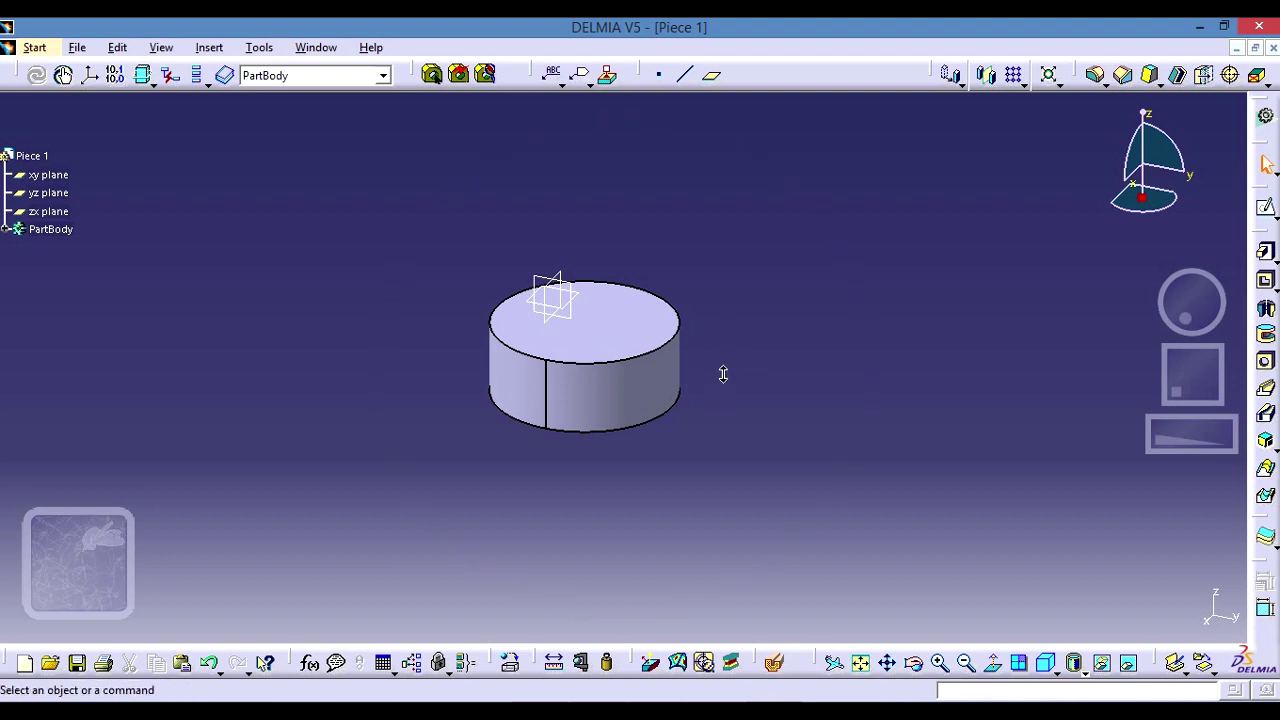
{"action": "middle_click_drag", "start_coordinate": [723, 374], "coordinate": [700, 390]}
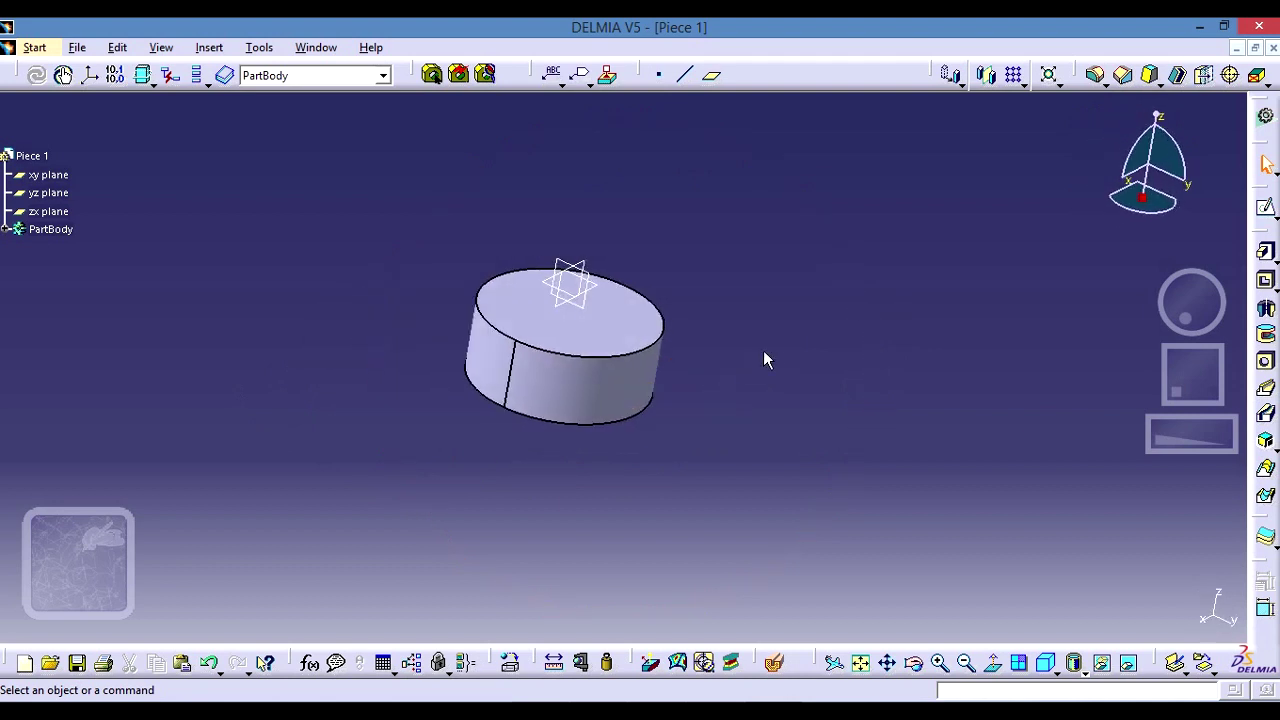
{"action": "middle_click_drag", "start_coordinate": [762, 341], "coordinate": [774, 374]}
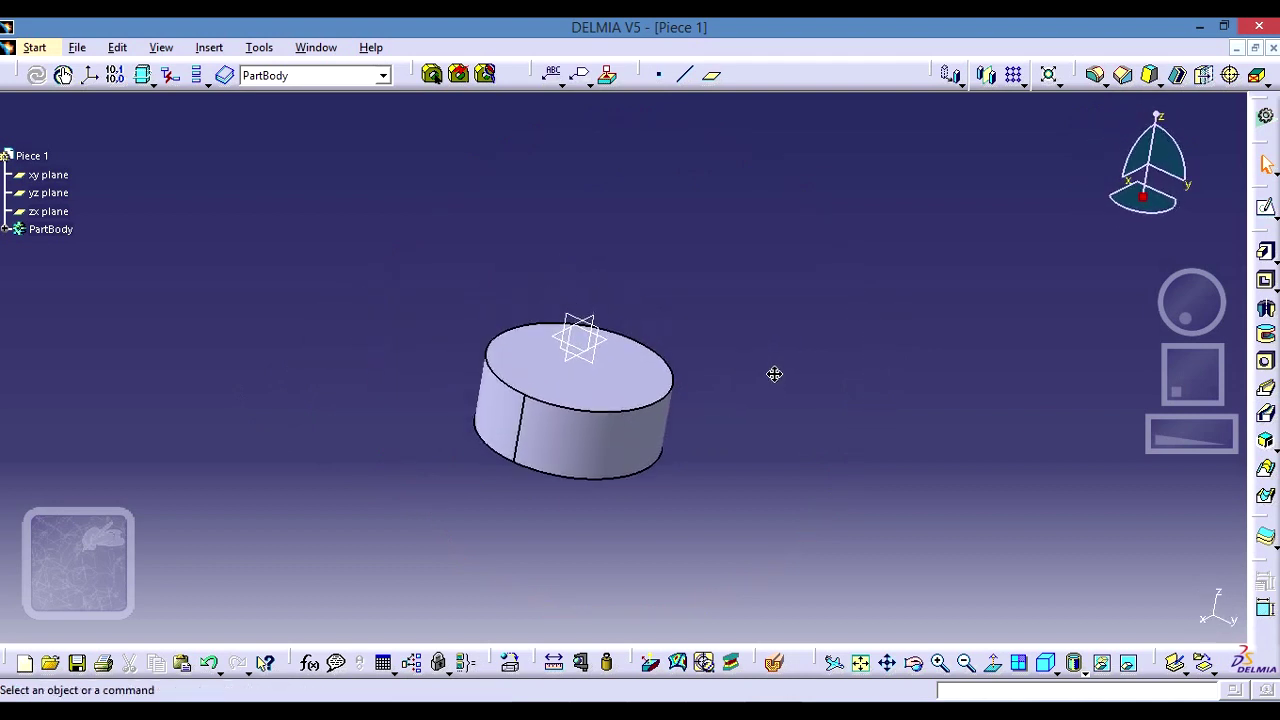
- Start a new sketch on the cylinder's top face
{"action": "left_click", "coordinate": [641, 380]}
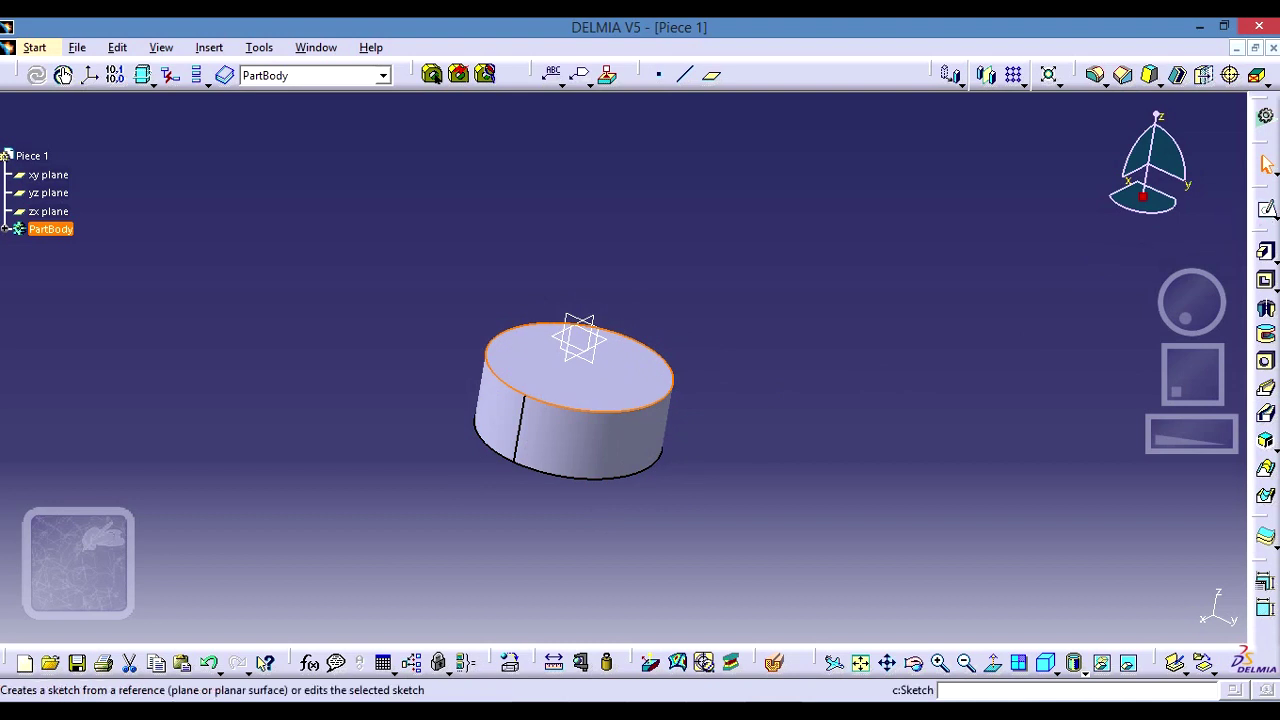
{"action": "left_click", "coordinate": [1267, 212]}
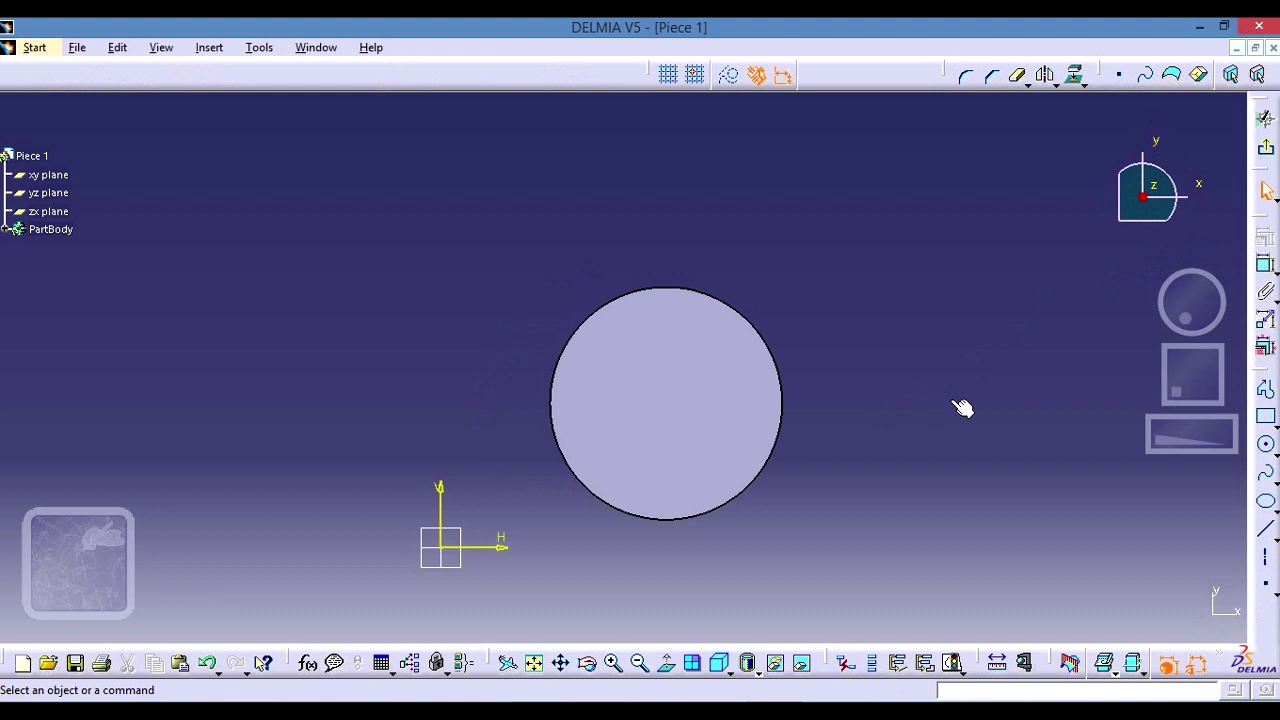
- Draw a small circle centred on the top face
{"action": "middle_click_drag", "start_coordinate": [962, 407], "coordinate": [871, 371]}
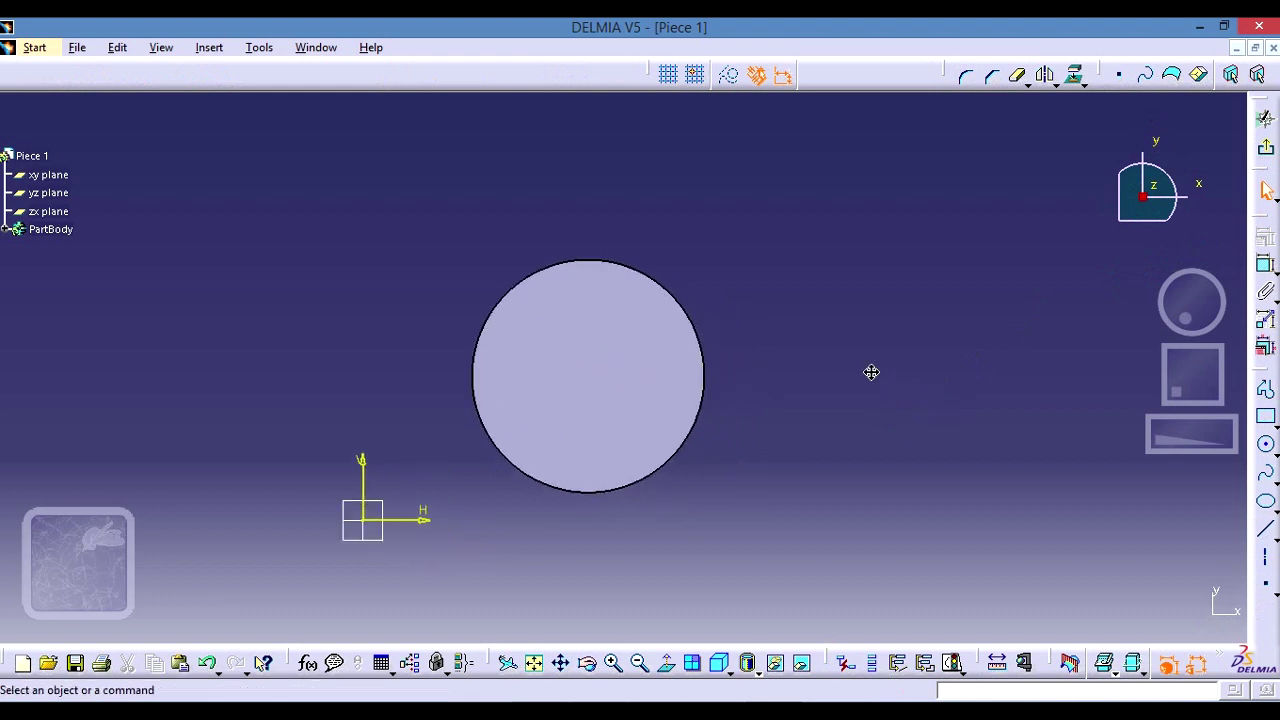
{"action": "left_click", "coordinate": [1259, 449]}
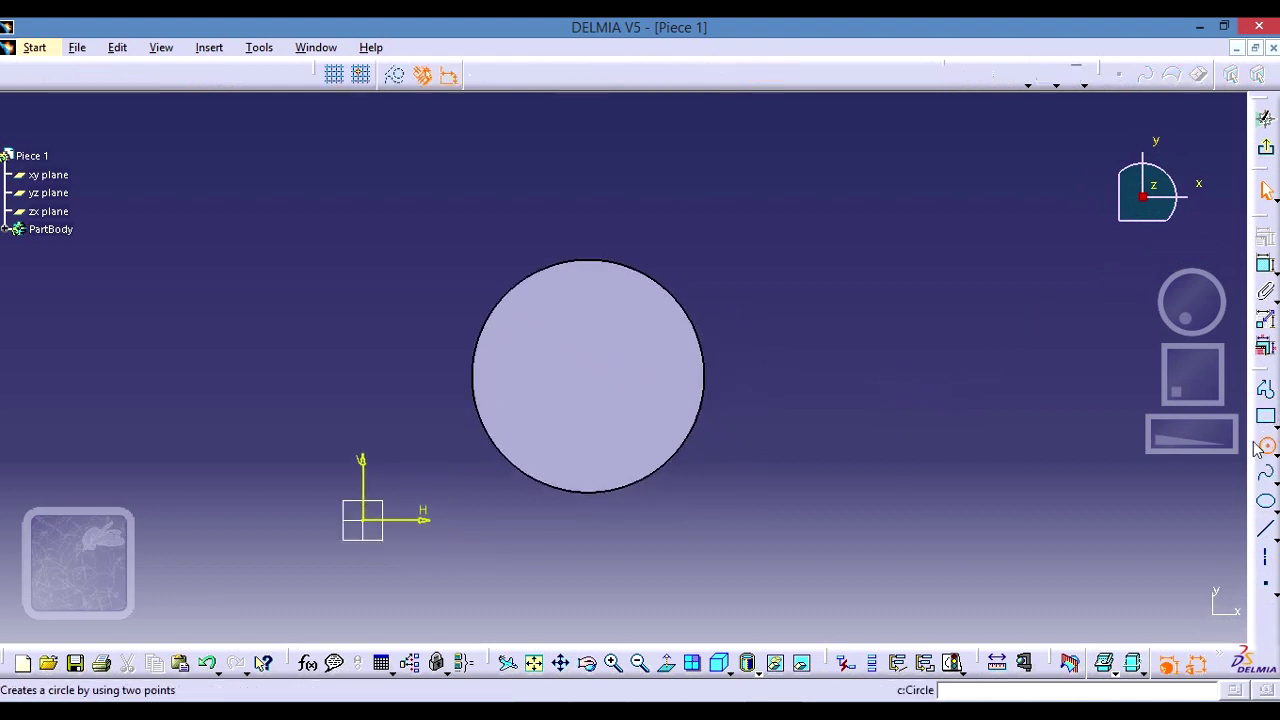
{"action": "left_click", "coordinate": [590, 370]}
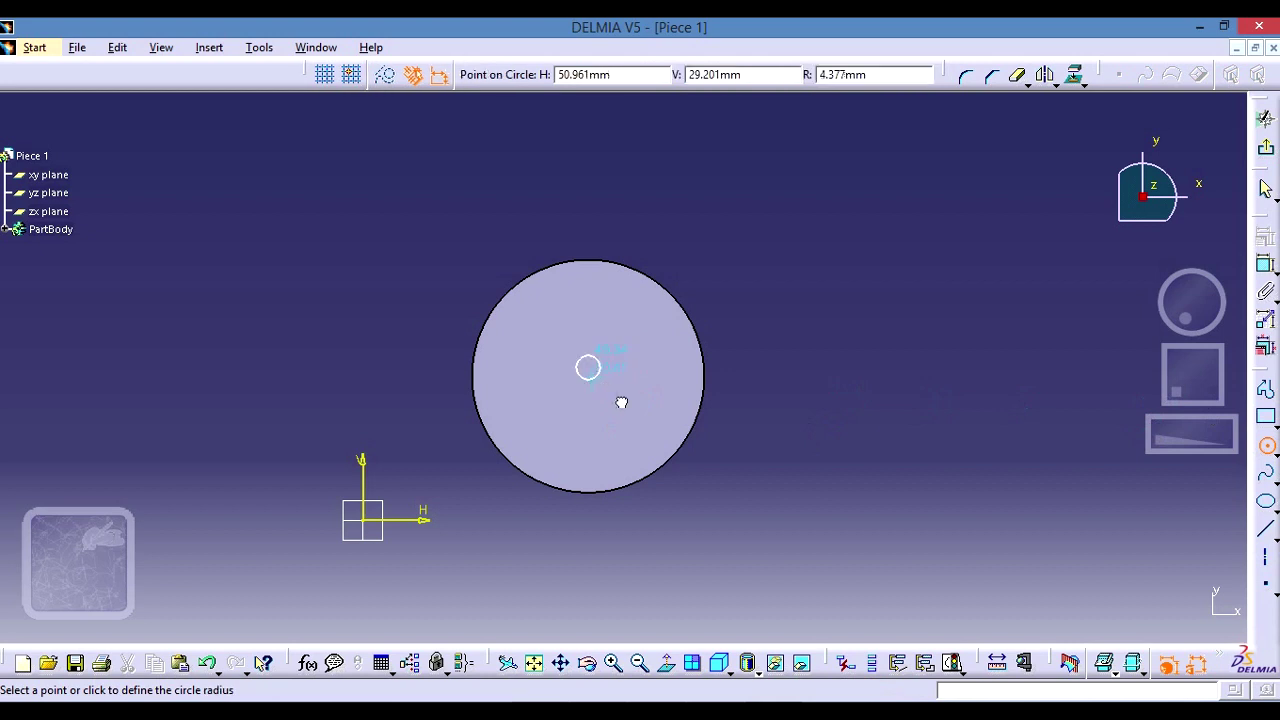
{"action": "left_click", "coordinate": [658, 422]}
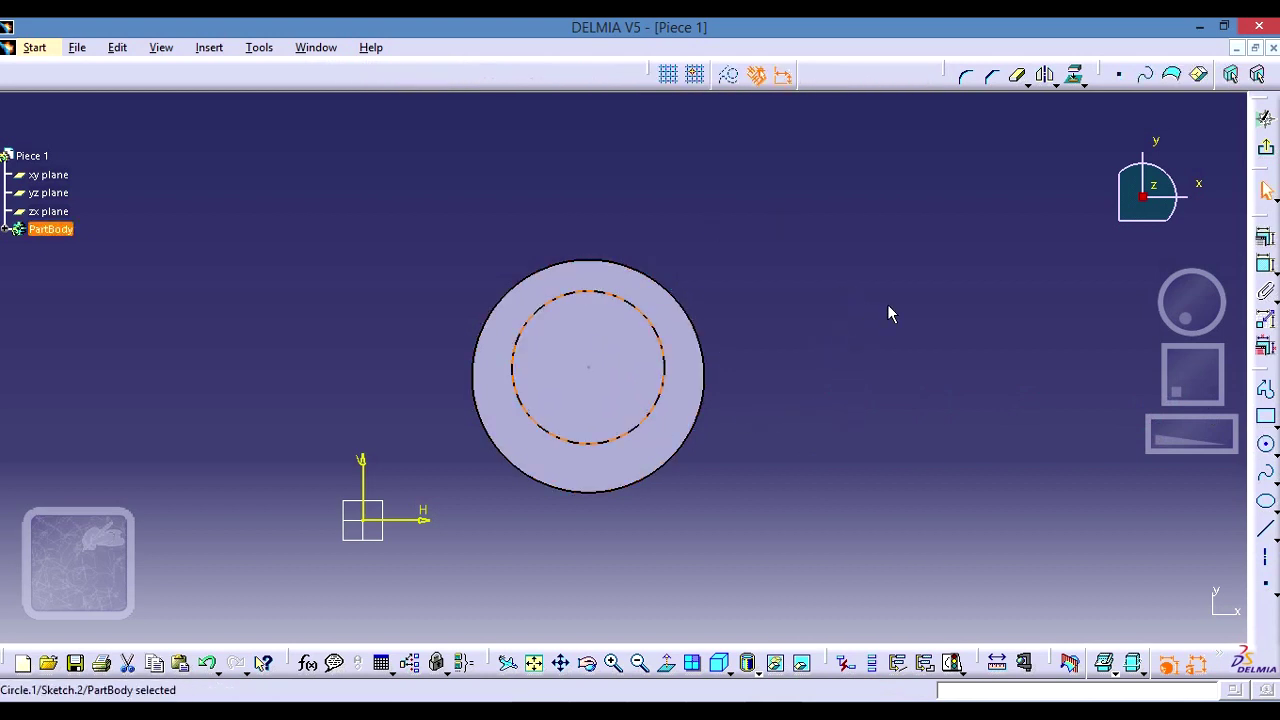
- Dimension the new circle's diameter to 20 mm and exit the sketch
{"action": "left_click", "coordinate": [1266, 264]}
{"action": "left_click", "coordinate": [664, 360]}
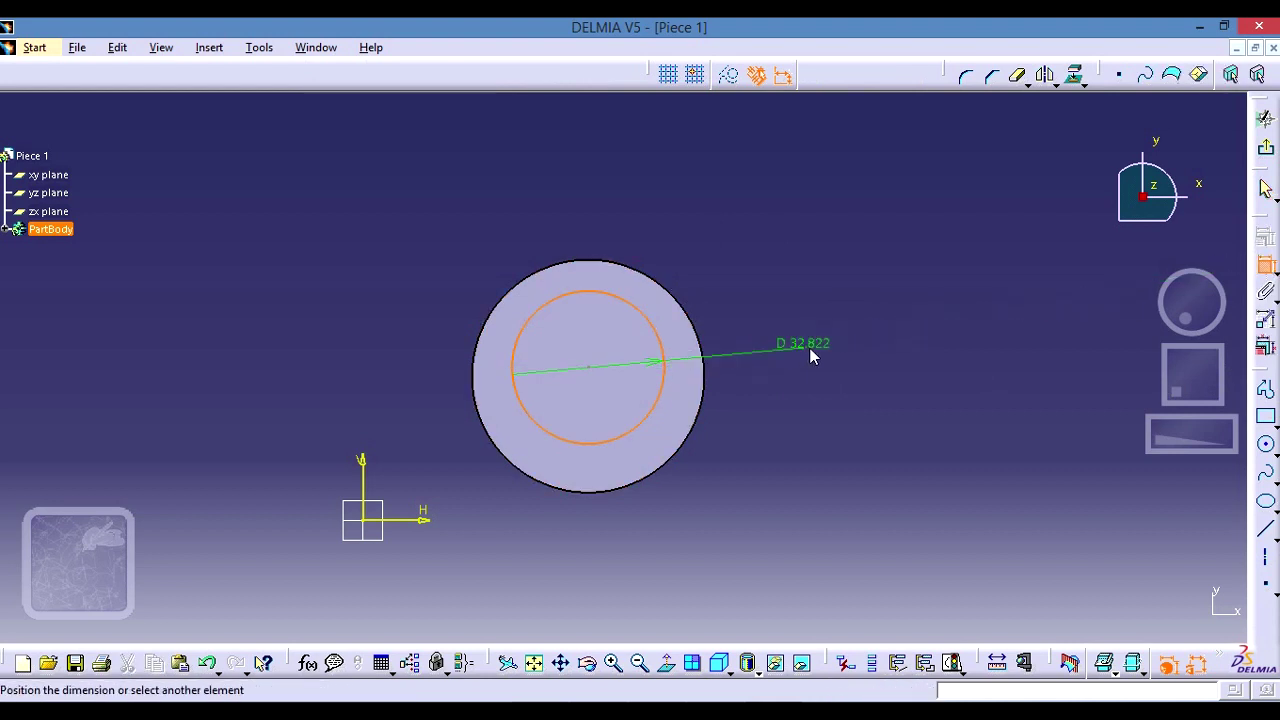
{"action": "left_click", "coordinate": [819, 344]}
{"action": "double_click", "coordinate": [828, 341]}
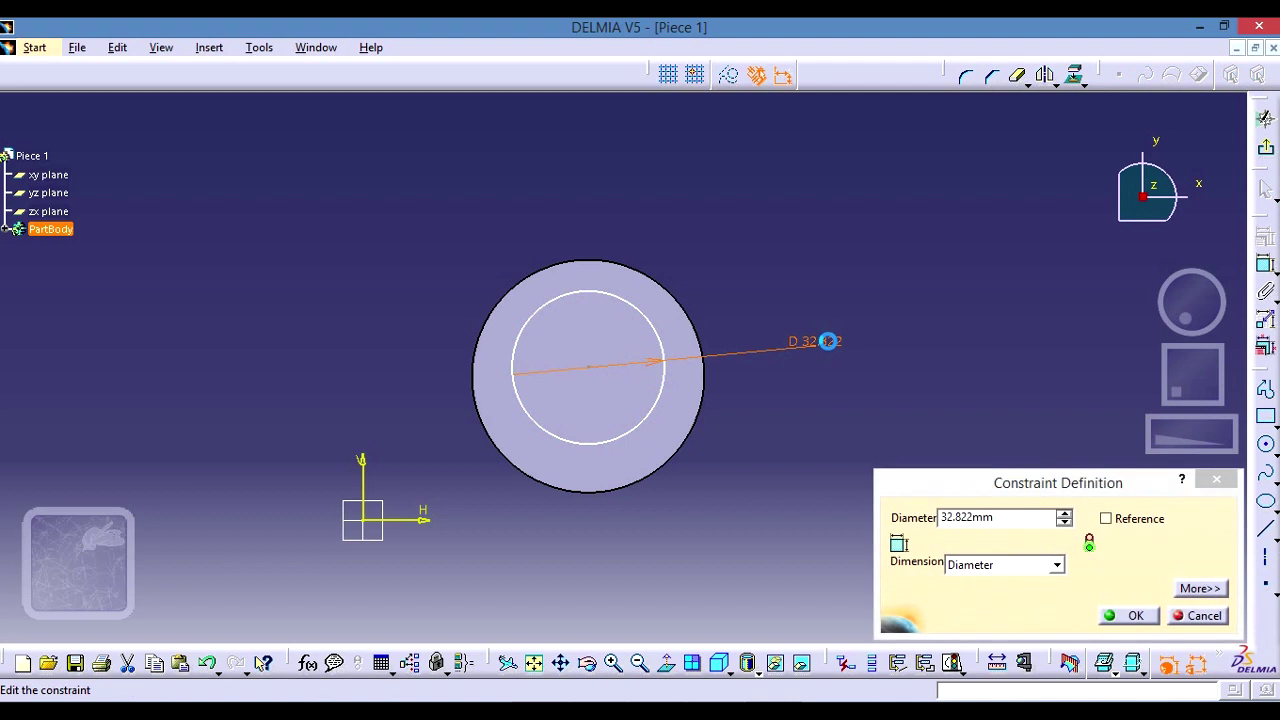
{"action": "type", "text": "20"}
{"action": "key", "text": "Return"}
{"action": "double_click", "coordinate": [1003, 517]}
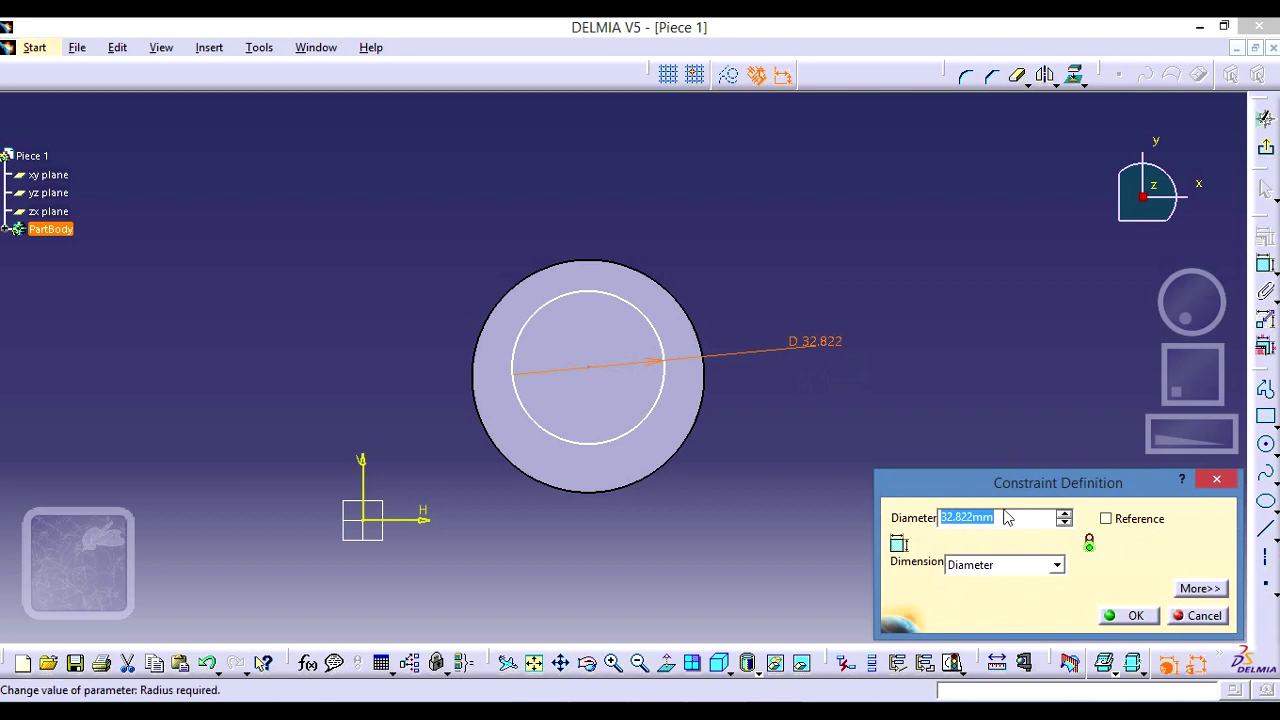
{"action": "type", "text": "20"}
{"action": "key", "text": "Return"}
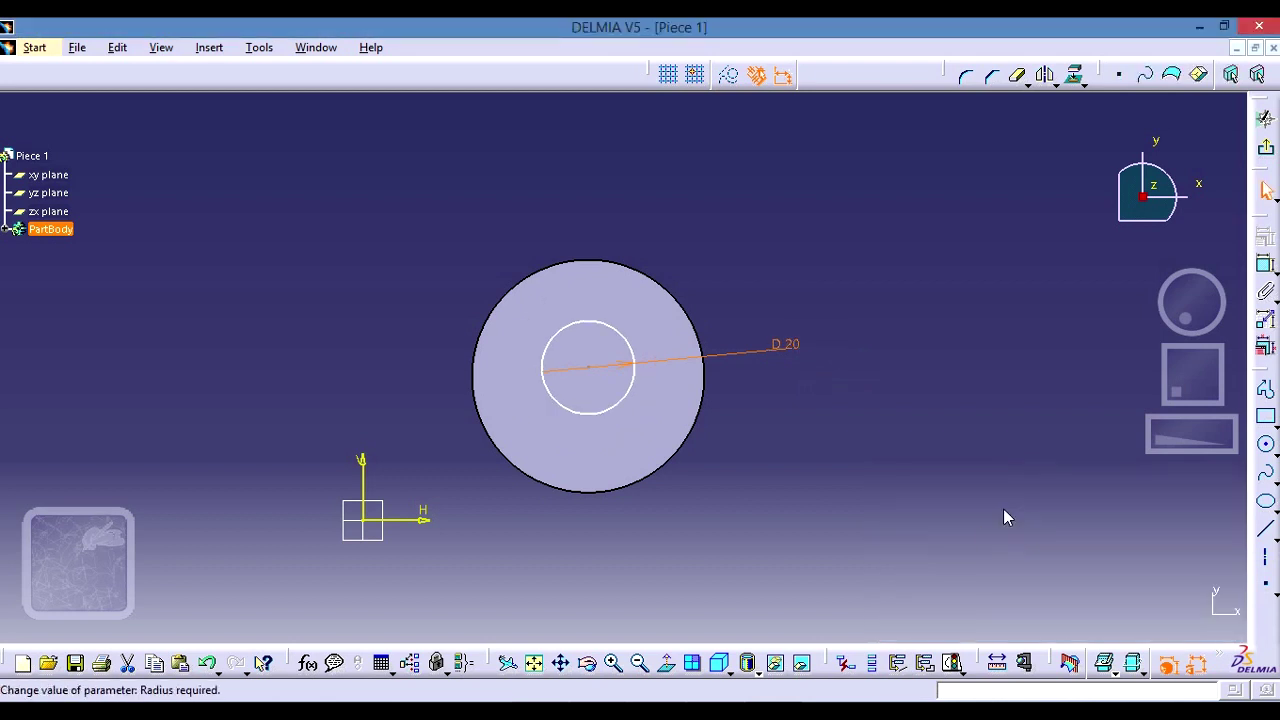
{"action": "left_click", "coordinate": [941, 410]}
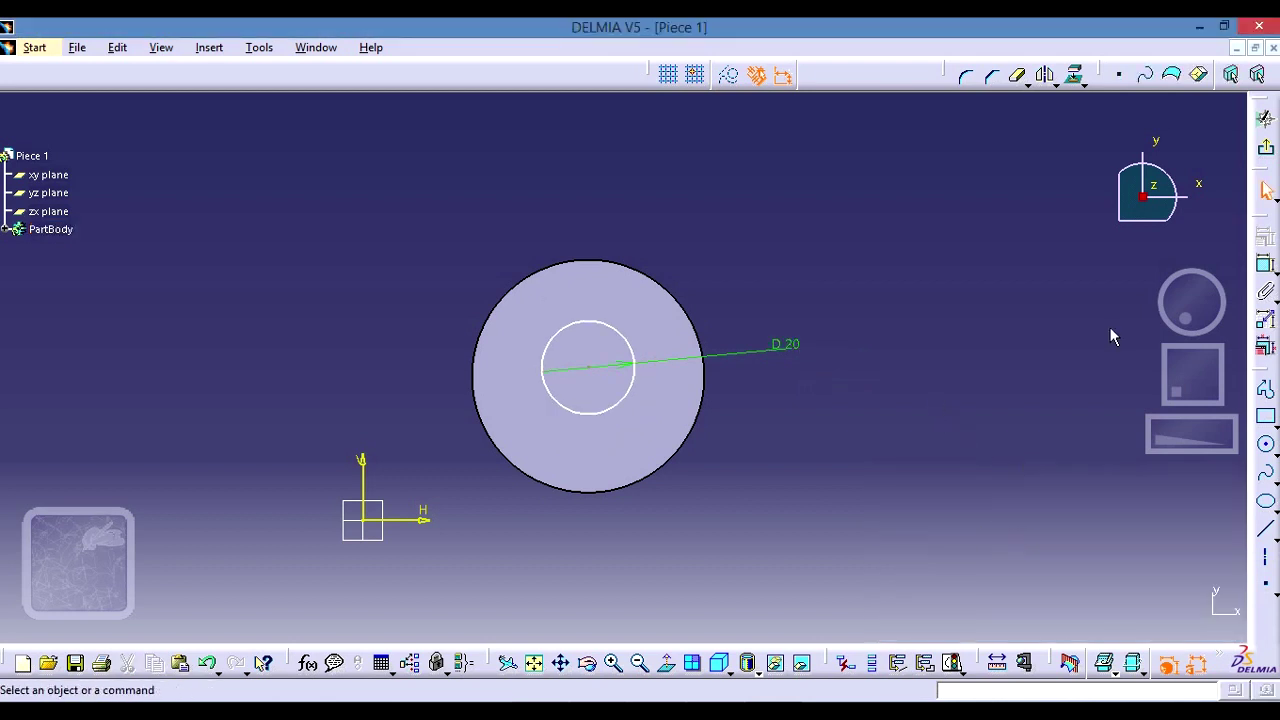
{"action": "left_click", "coordinate": [1267, 152]}
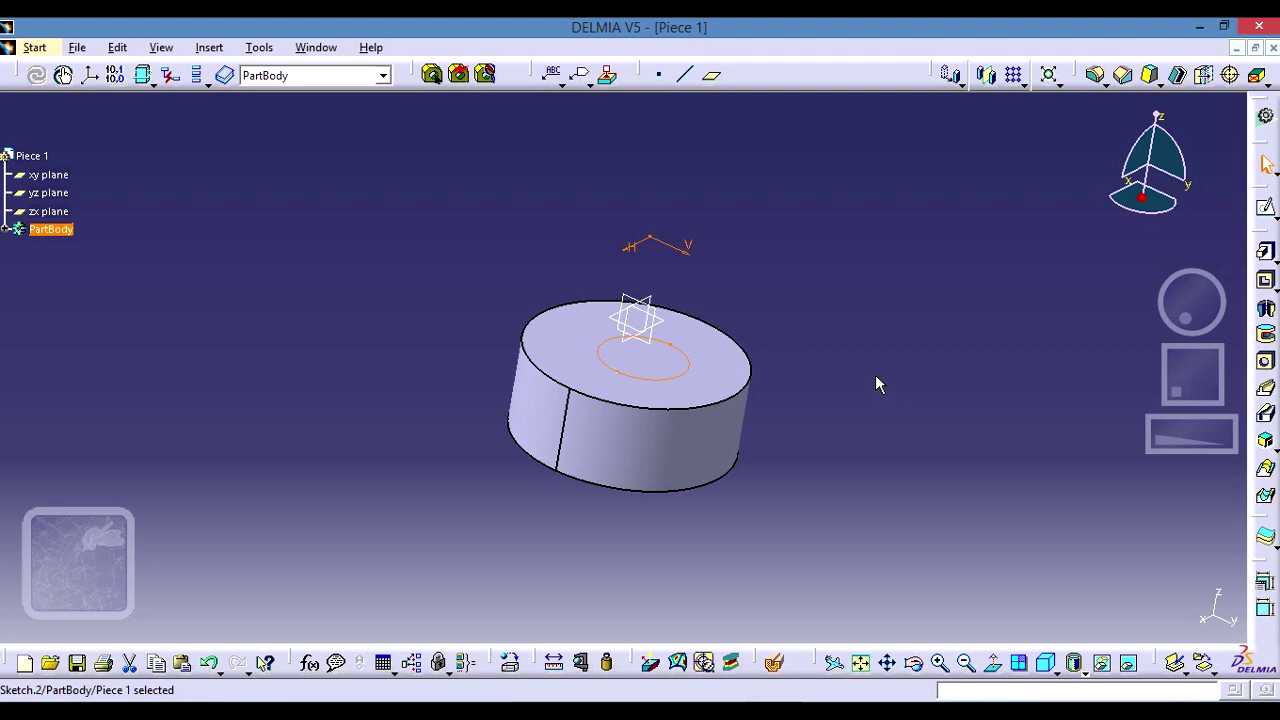
- Pad the 20 mm circle 30 mm to form the boss
{"action": "left_click", "coordinate": [1266, 256]}
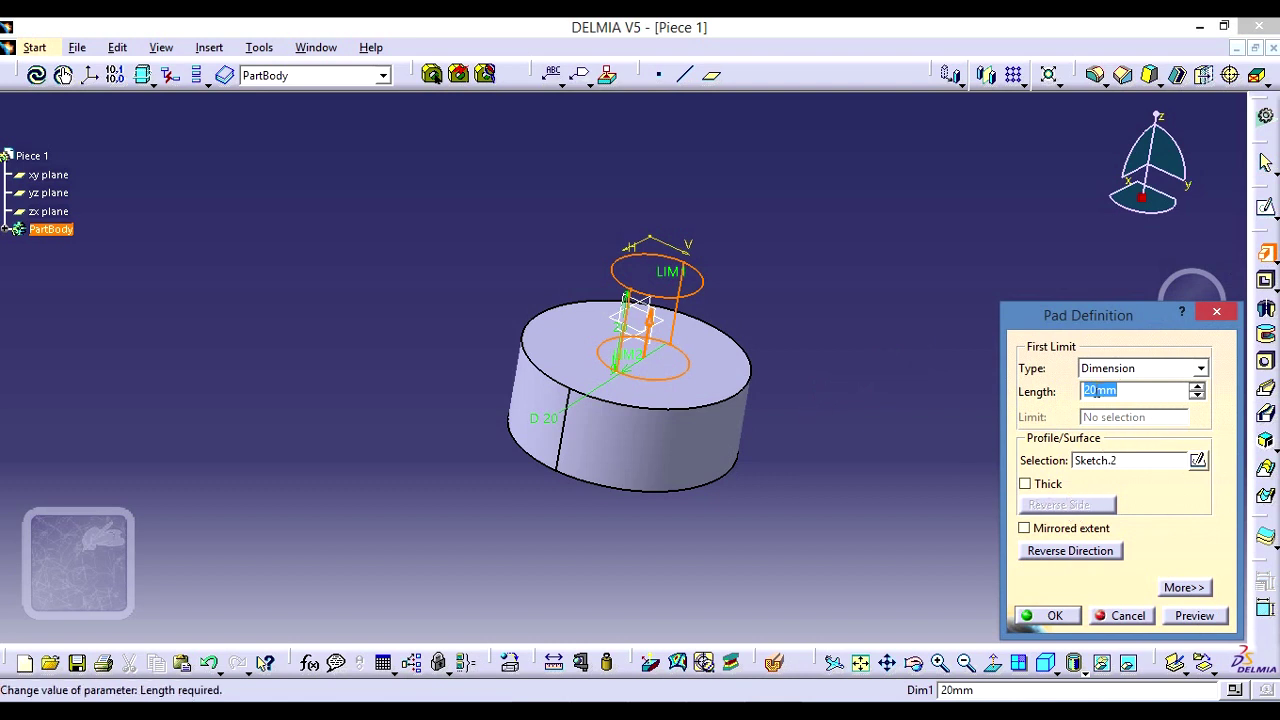
{"action": "left_click", "coordinate": [1100, 390]}
{"action": "key", "text": "BackSpace"}
{"action": "key", "text": "BackSpace"}
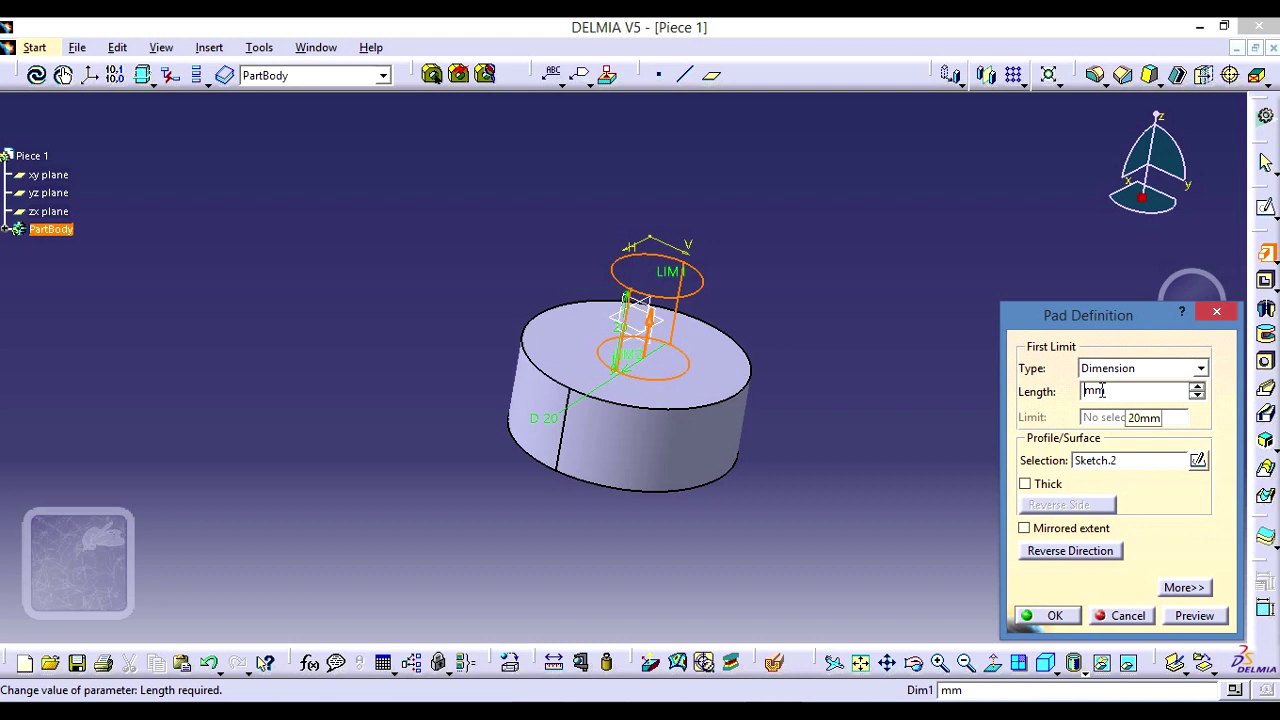
{"action": "type", "text": "30"}
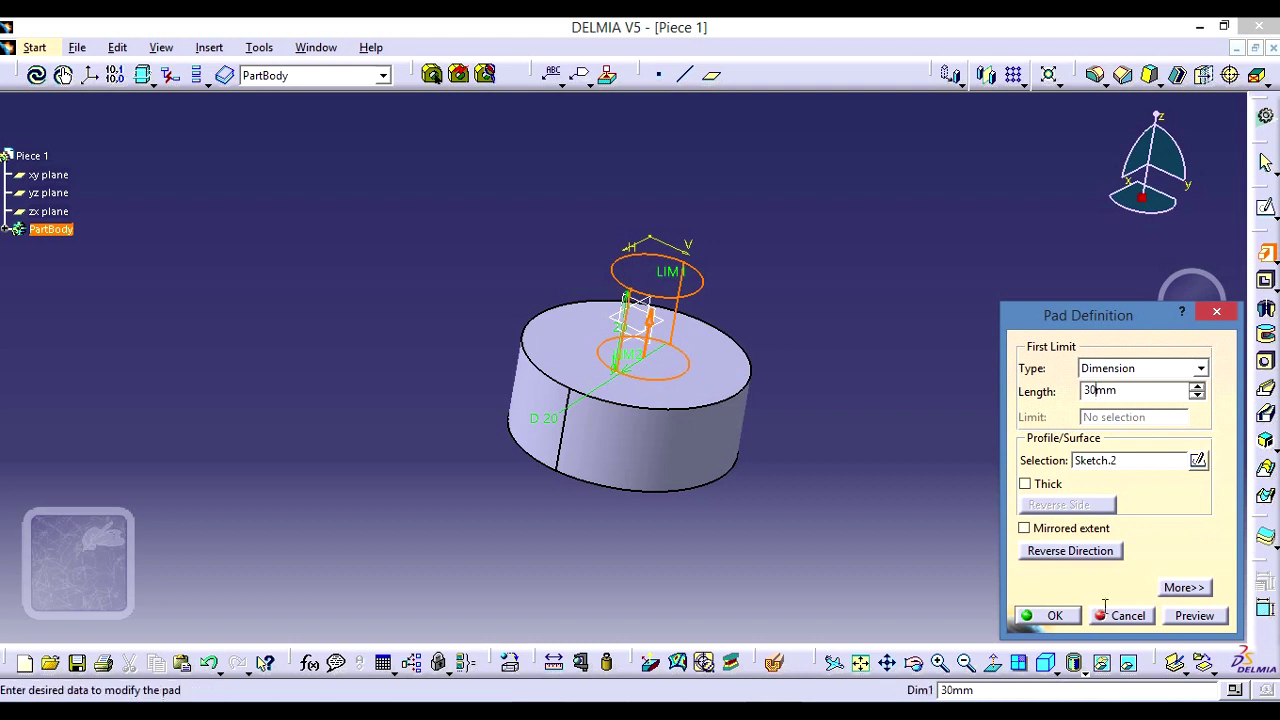
{"action": "left_click", "coordinate": [1052, 614]}
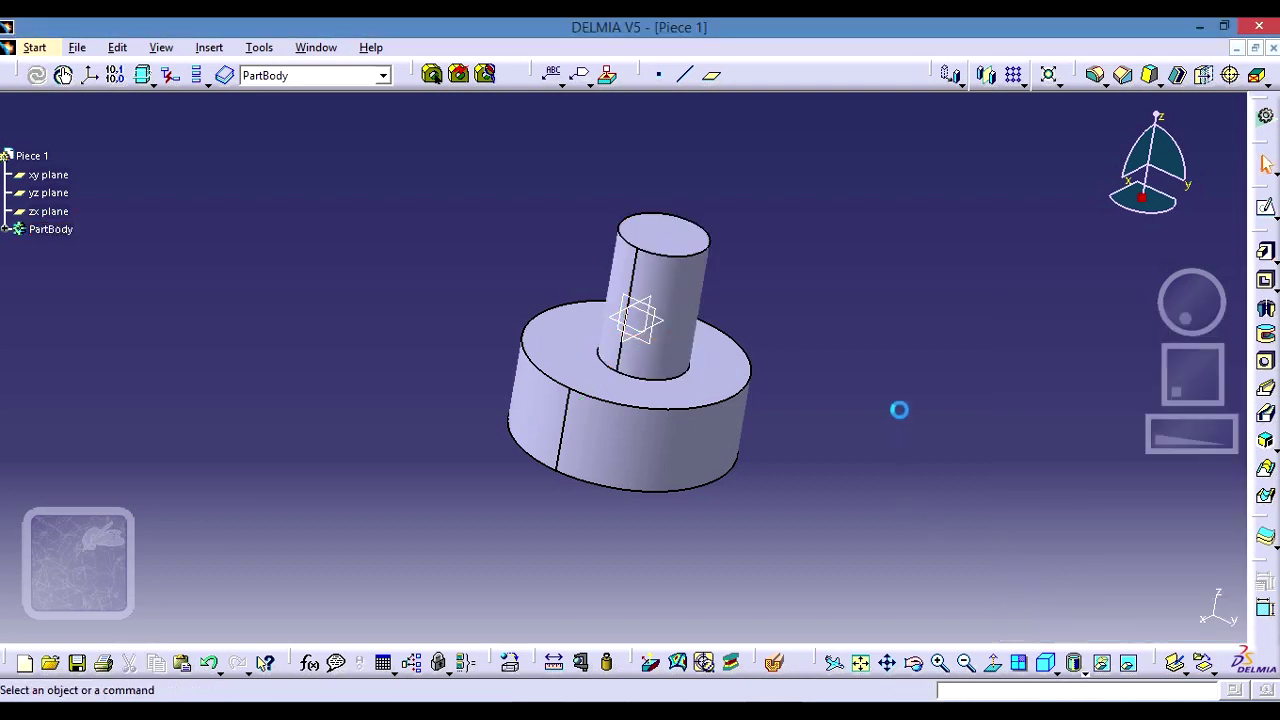
- Rotate the part to its underside and start a sketch on the base's bottom face
{"action": "middle_click_drag", "start_coordinate": [899, 405], "coordinate": [867, 425]}
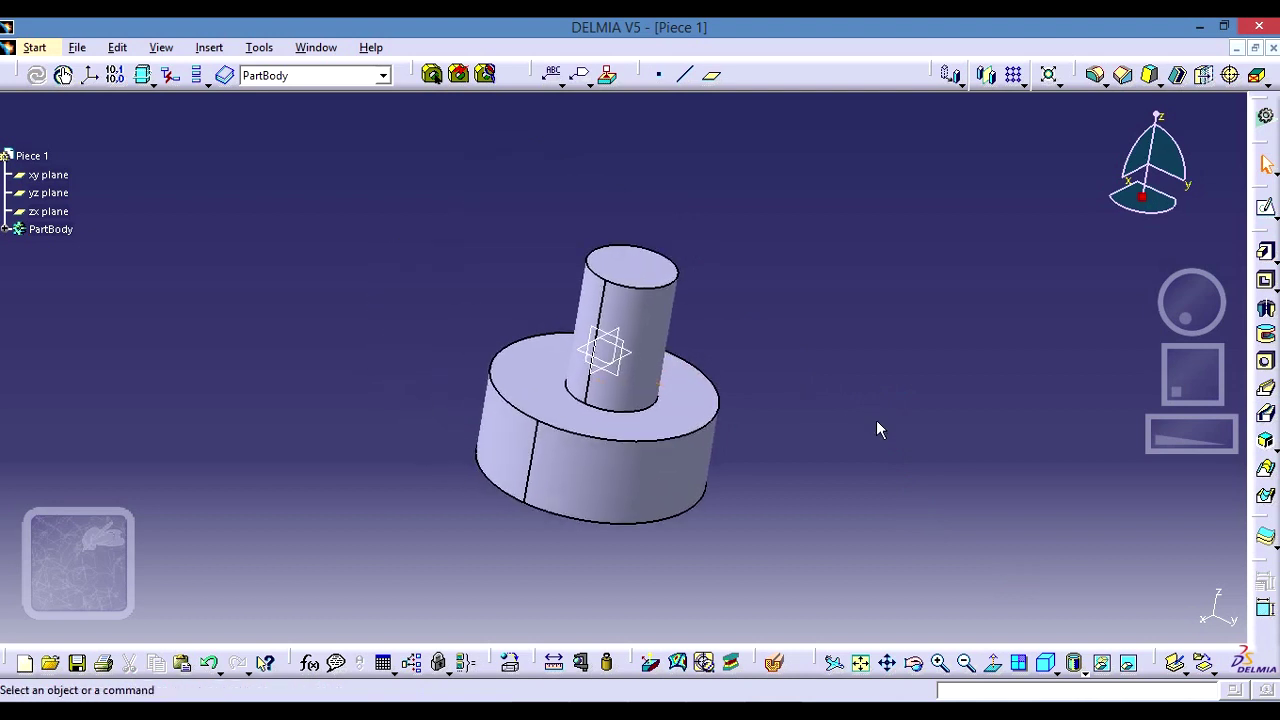
{"action": "middle_click_drag", "start_coordinate": [822, 490], "coordinate": [651, 360]}
{"action": "left_click", "coordinate": [660, 461]}
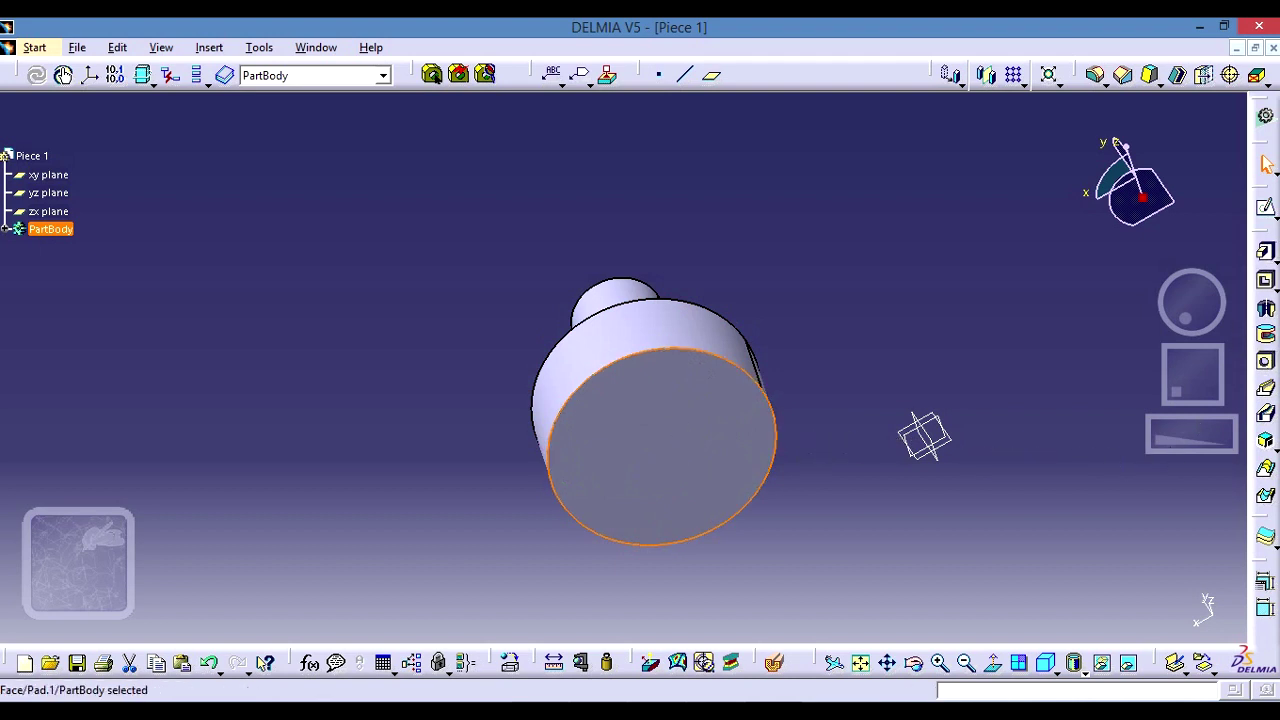
{"action": "left_click", "coordinate": [1266, 210]}
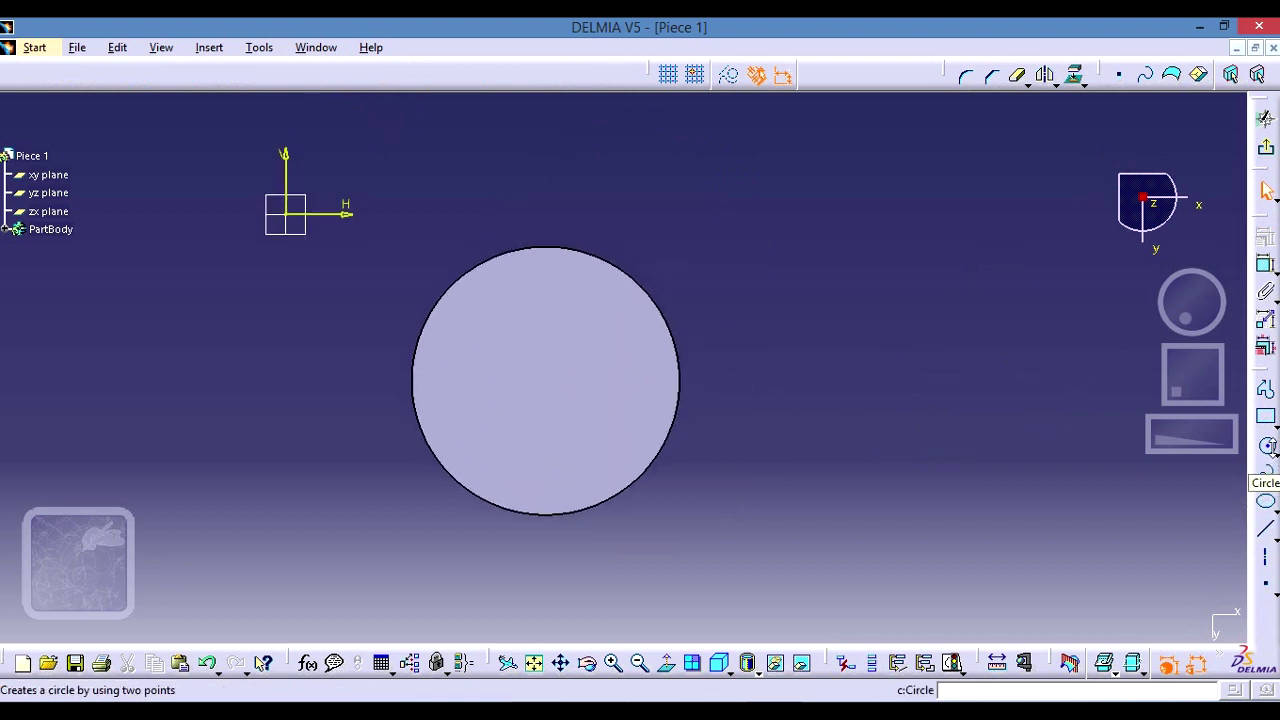
- Draw a circle in Sketch.3 centred on the base and wider than its edge, then exit the sketch
{"action": "left_click", "coordinate": [1268, 450]}
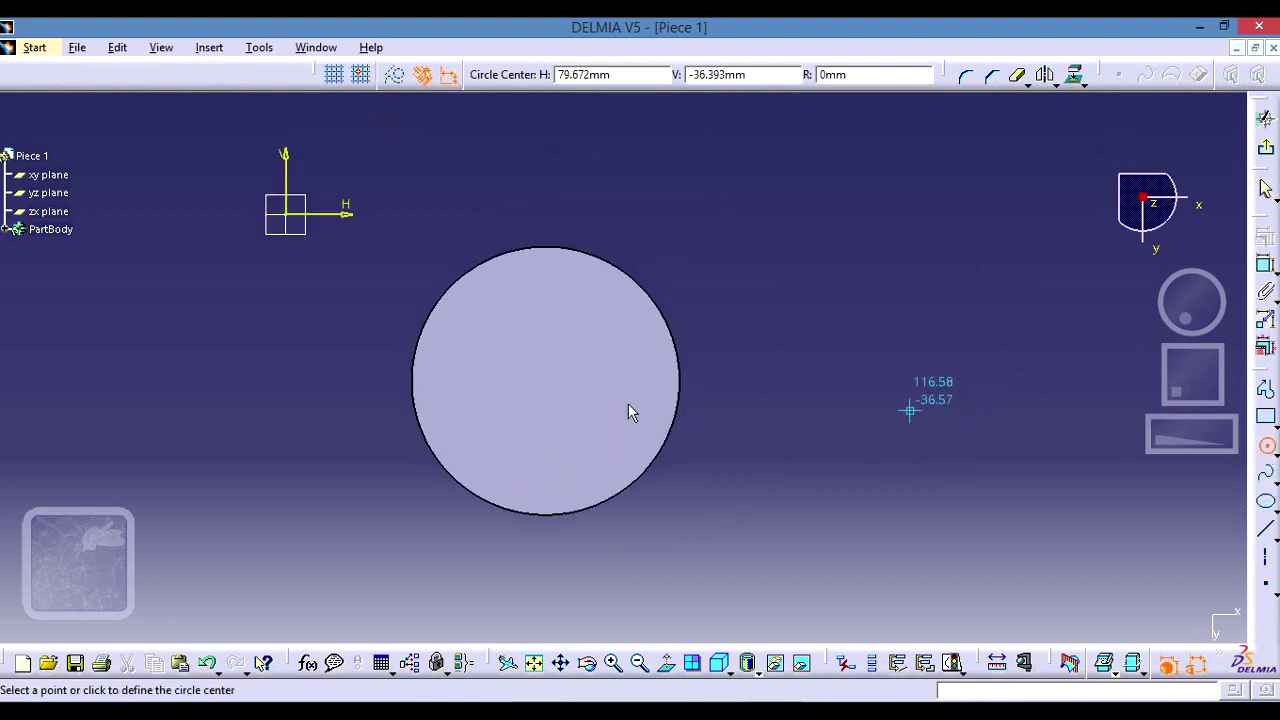
{"action": "left_click", "coordinate": [542, 380]}
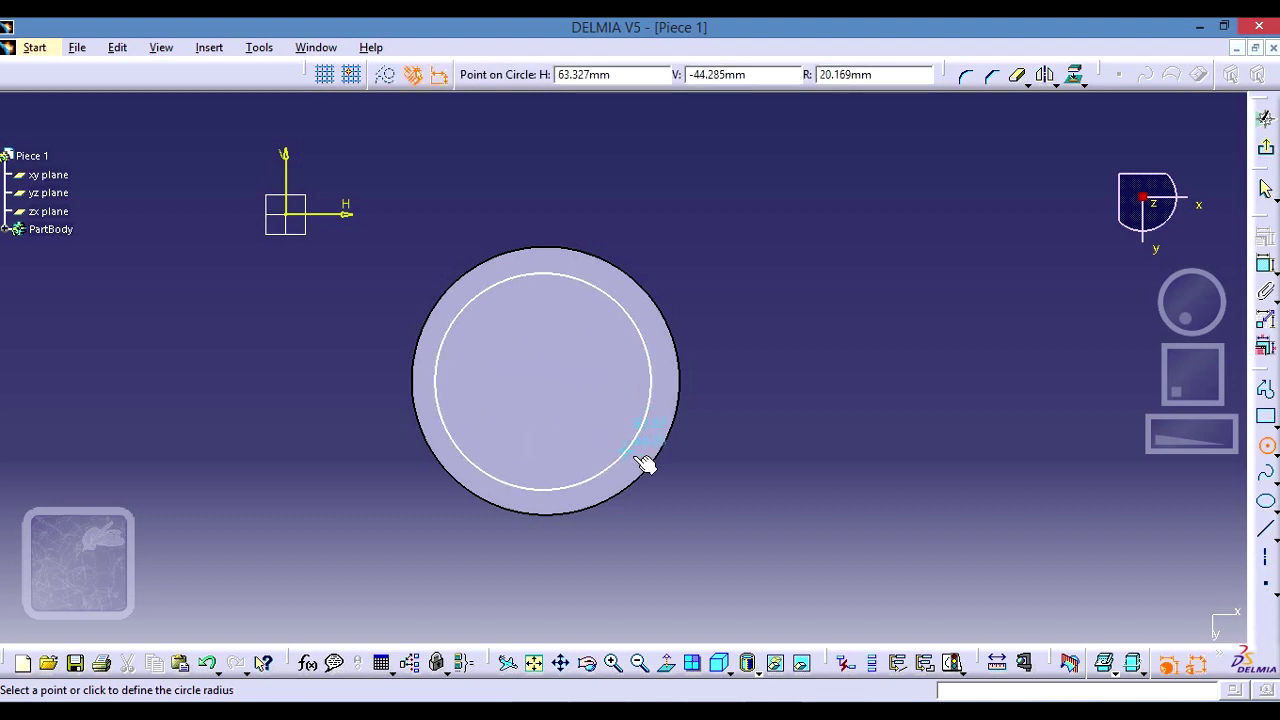
{"action": "left_click", "coordinate": [699, 511]}
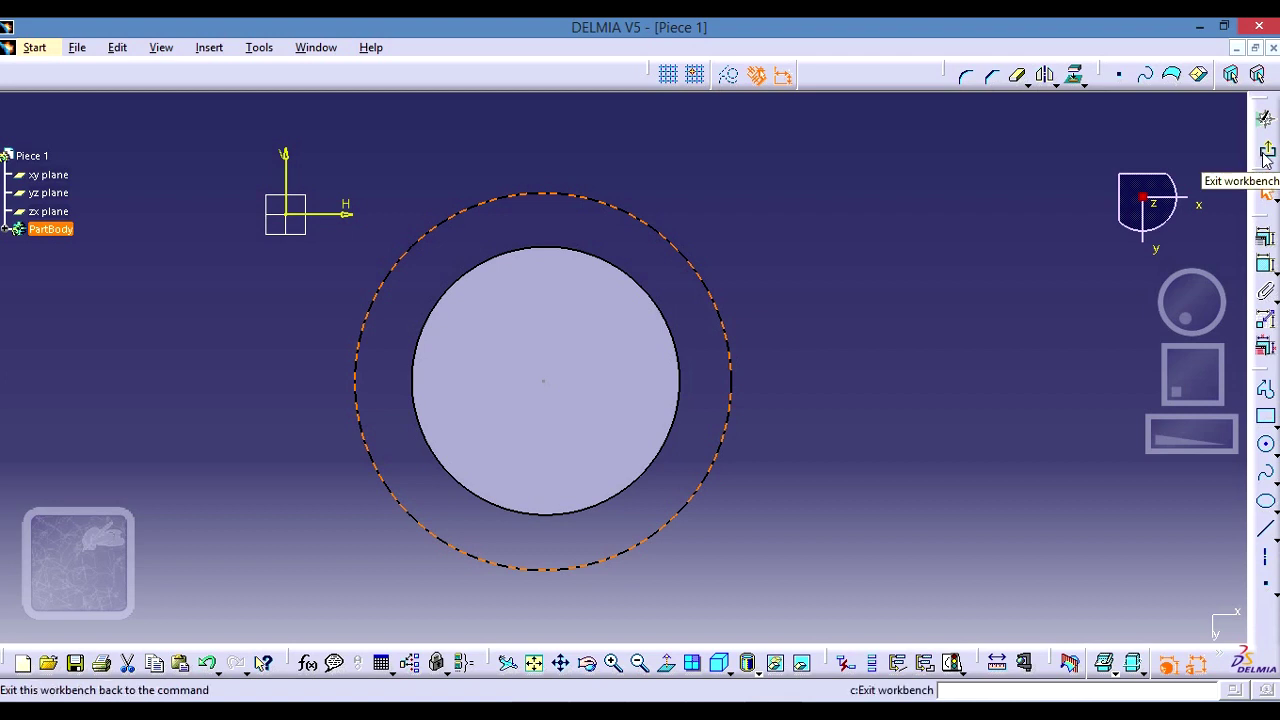
{"action": "left_click", "coordinate": [1267, 152]}
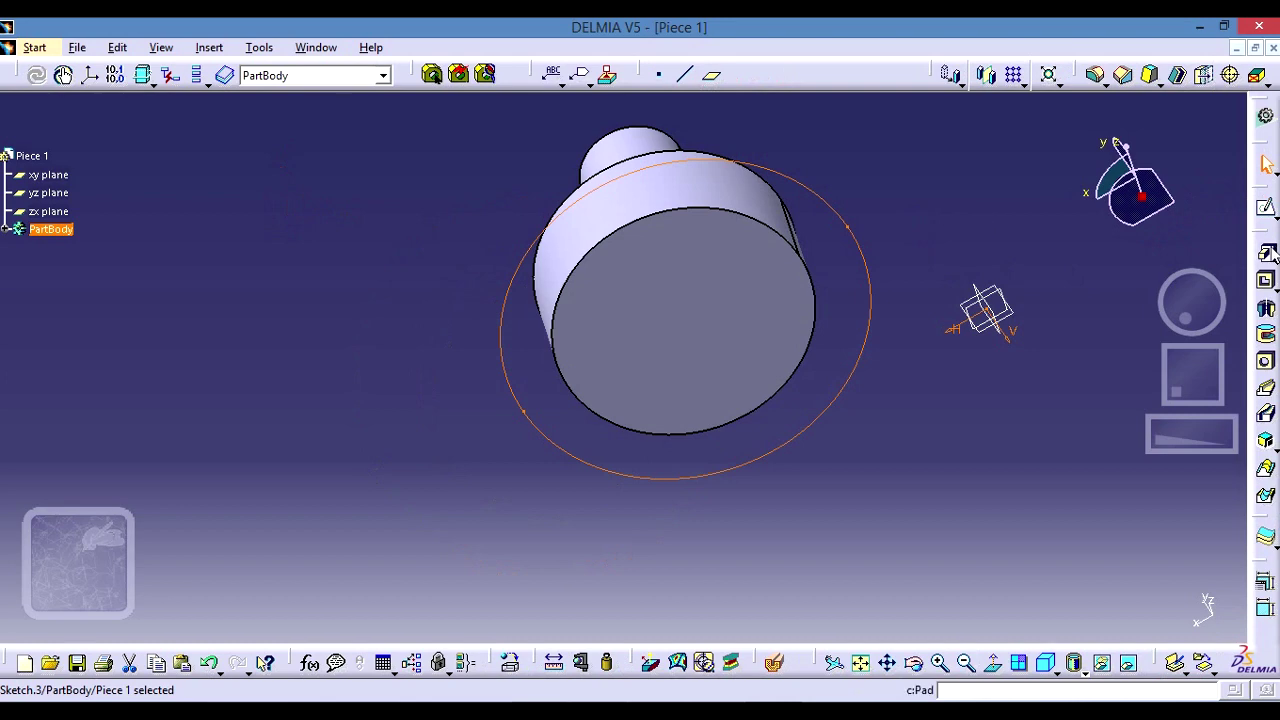
- Pad Sketch.3's wide circle 30 mm to form the flange
{"action": "left_click", "coordinate": [1265, 251]}
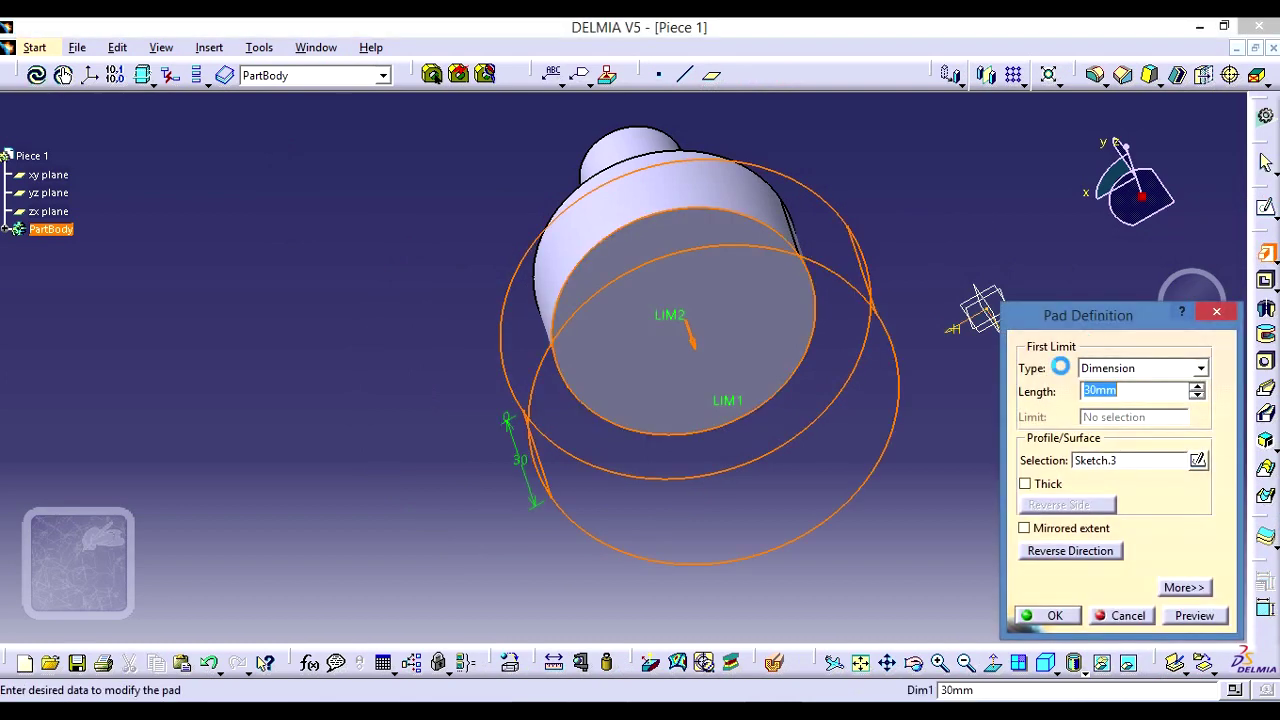
{"action": "left_click", "coordinate": [1054, 614]}
{"action": "middle_click_drag", "start_coordinate": [909, 183], "coordinate": [597, 514]}
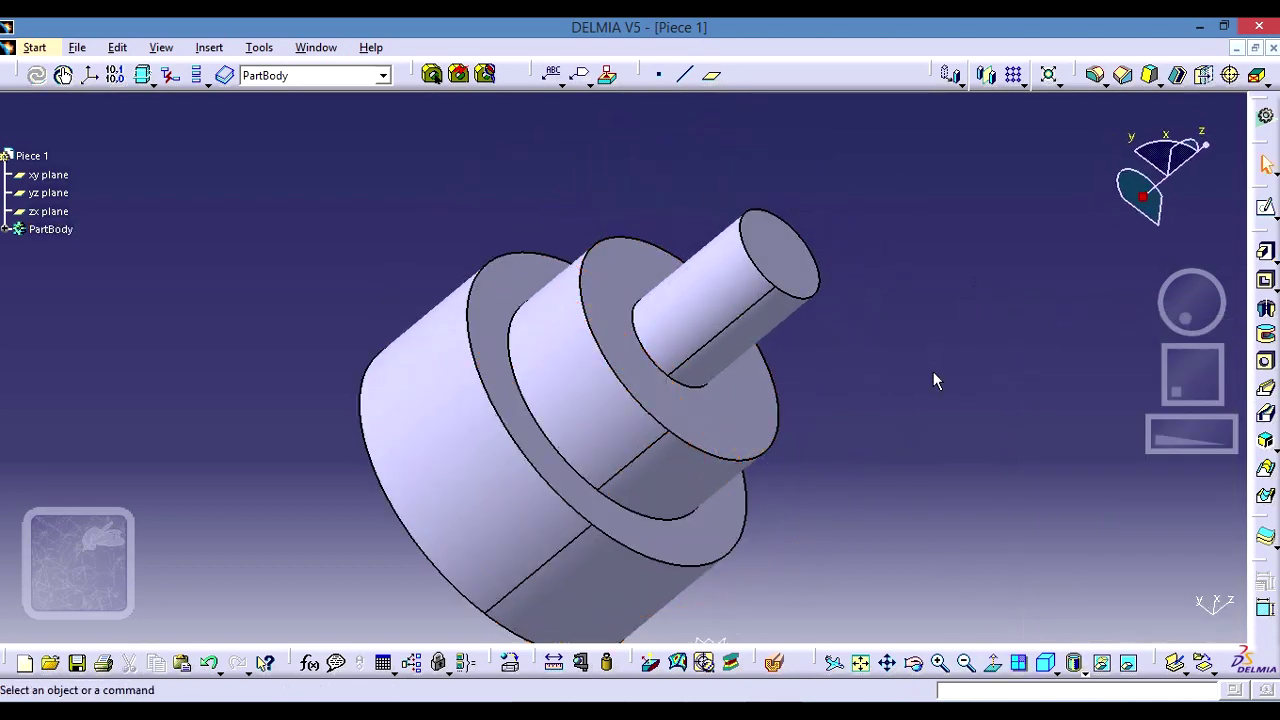
{"action": "middle_click_drag", "start_coordinate": [934, 377], "coordinate": [929, 312]}
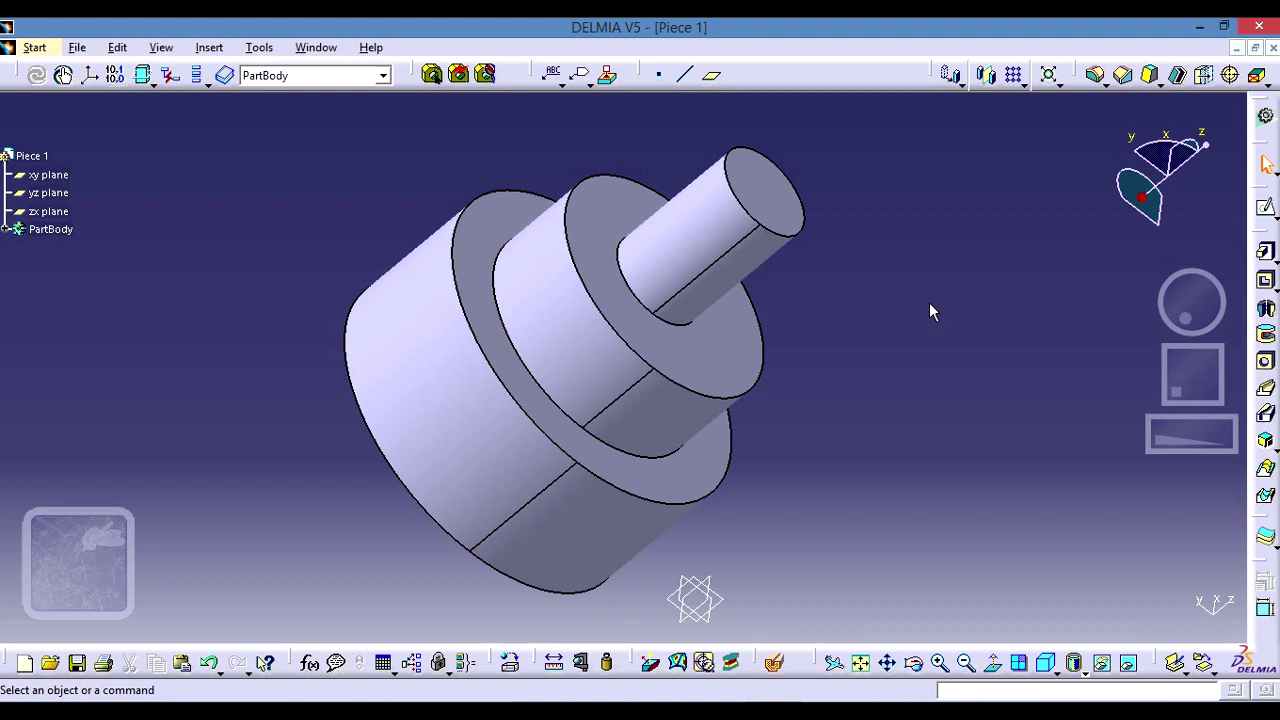
{"action": "middle_click_drag", "start_coordinate": [920, 282], "coordinate": [973, 287]}
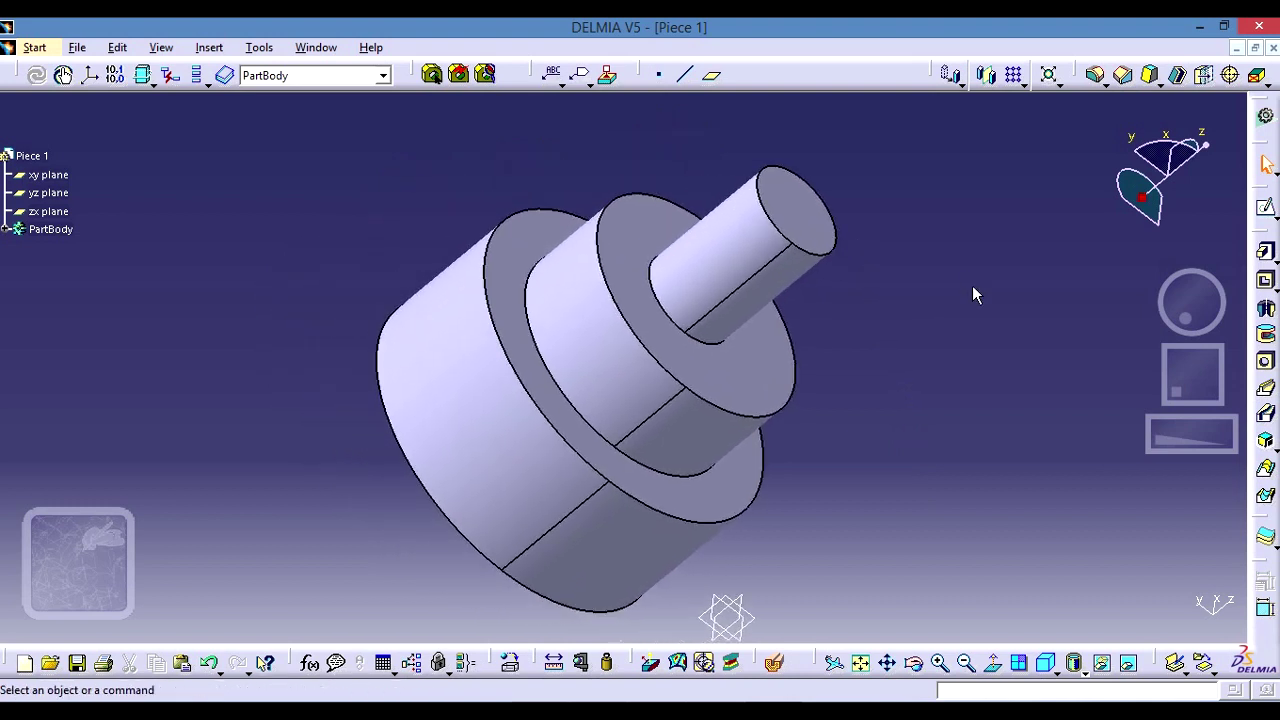